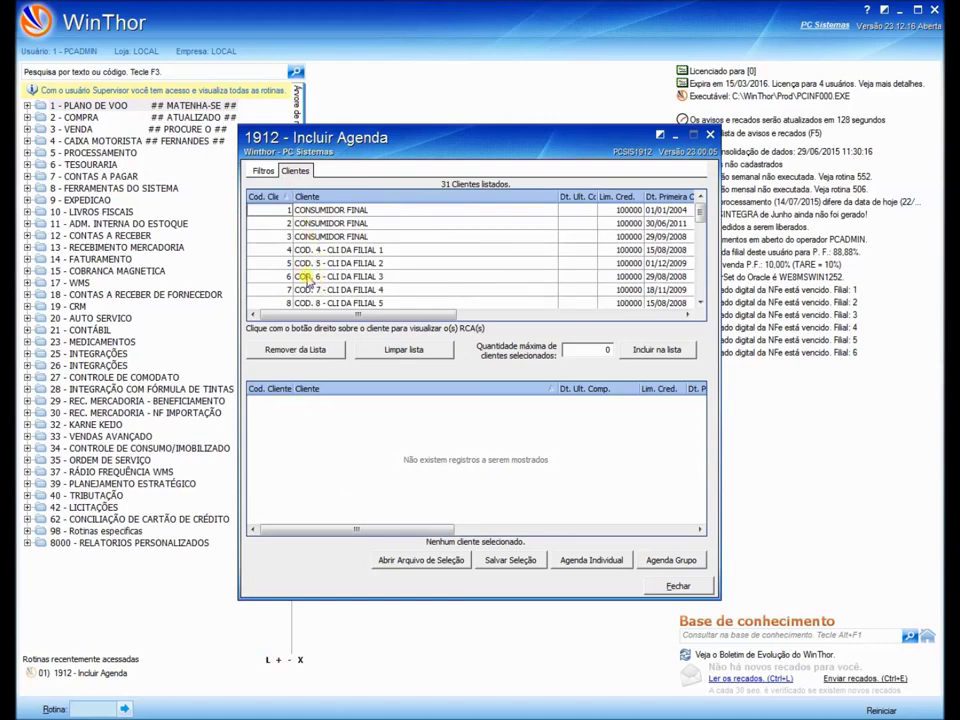
Step: Add clients CLI DA FILIAL 3, CLI DA FILIAL 4 and CLI DA FILIAL 5 to the selected clients list
{"action": "double_click", "coordinate": [305, 277]}
{"action": "double_click", "coordinate": [308, 278]}
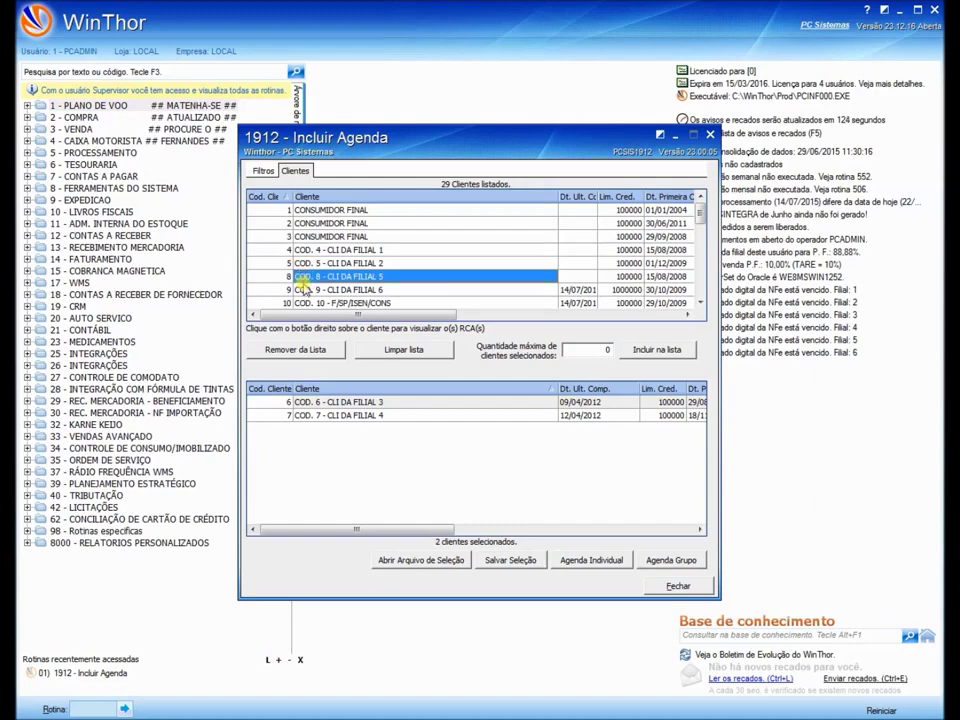
{"action": "double_click", "coordinate": [303, 277]}
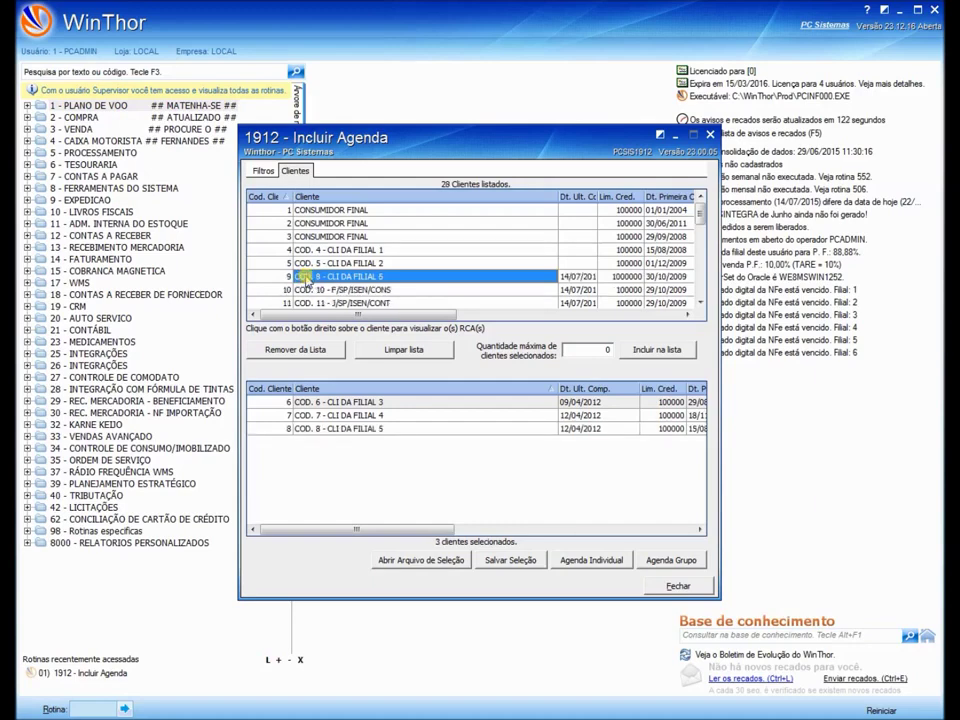
Step: Fill in an individual appointment for CLI DA FILIAL 3 with the contact's name, date 25/07/2015 and subject "teste"
{"action": "left_click", "coordinate": [580, 561]}
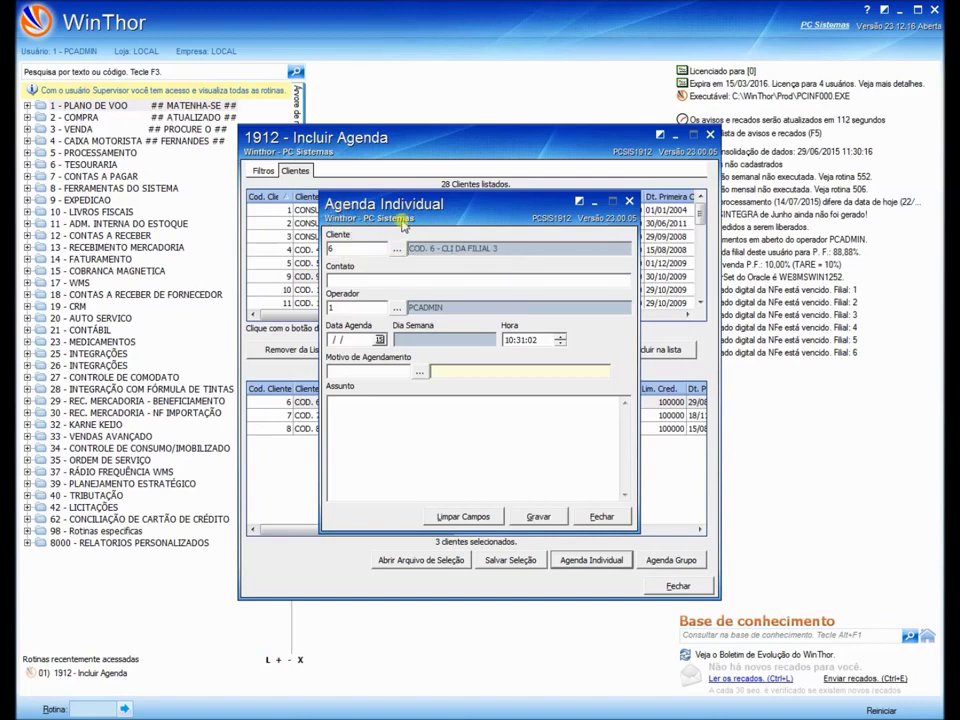
{"action": "left_click", "coordinate": [333, 275]}
{"action": "type", "text": "mario"}
{"action": "left_click", "coordinate": [355, 338]}
{"action": "left_click", "coordinate": [380, 340]}
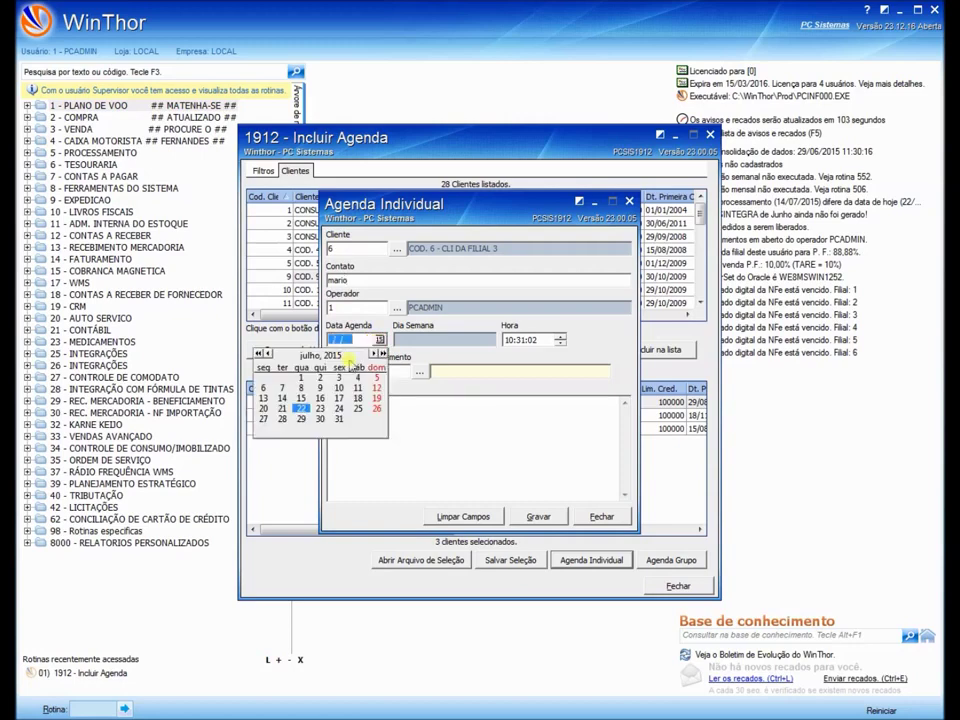
{"action": "left_click", "coordinate": [357, 408]}
{"action": "left_click", "coordinate": [360, 410]}
{"action": "type", "text": "teste"}
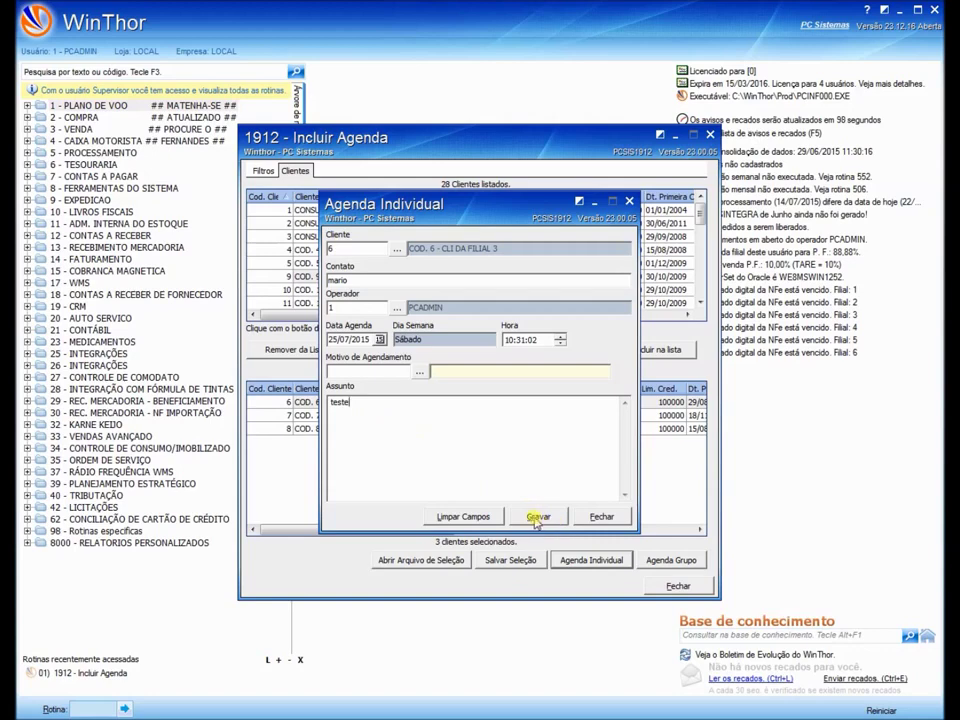
Step: Save the individual appointment, agreeing to record it for the operator who already has this client's open agenda
{"action": "left_click", "coordinate": [538, 516]}
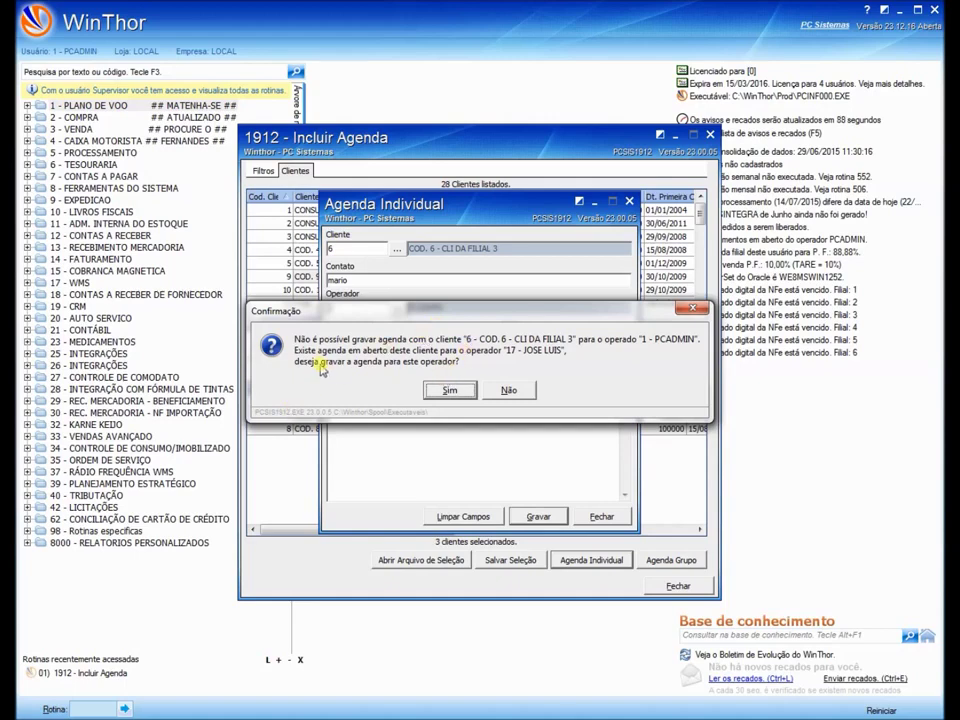
{"action": "left_click", "coordinate": [451, 391]}
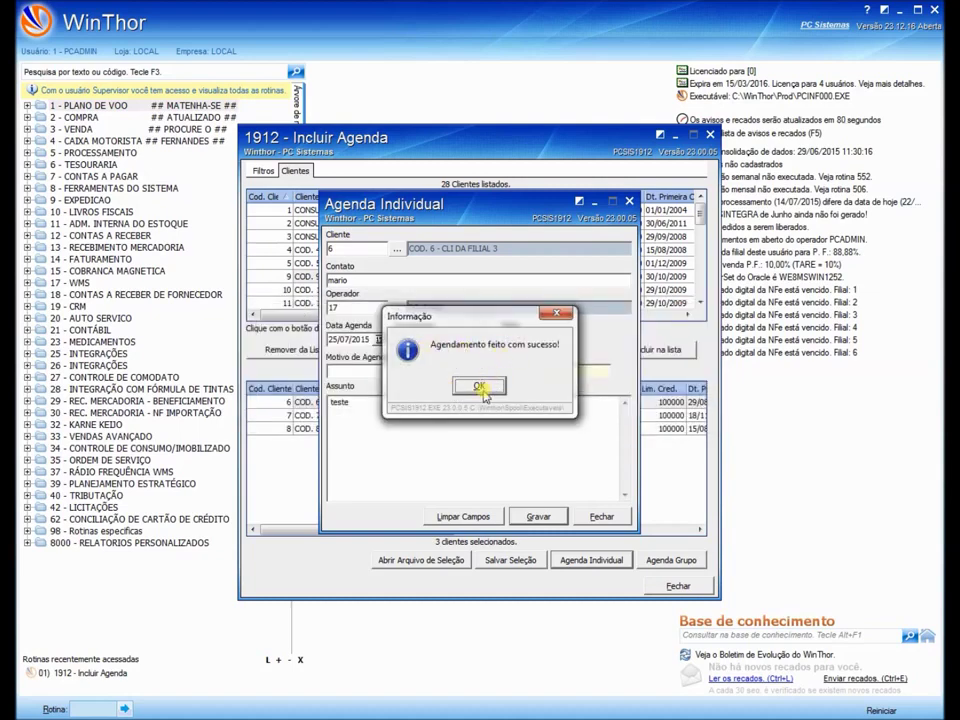
{"action": "left_click", "coordinate": [478, 387]}
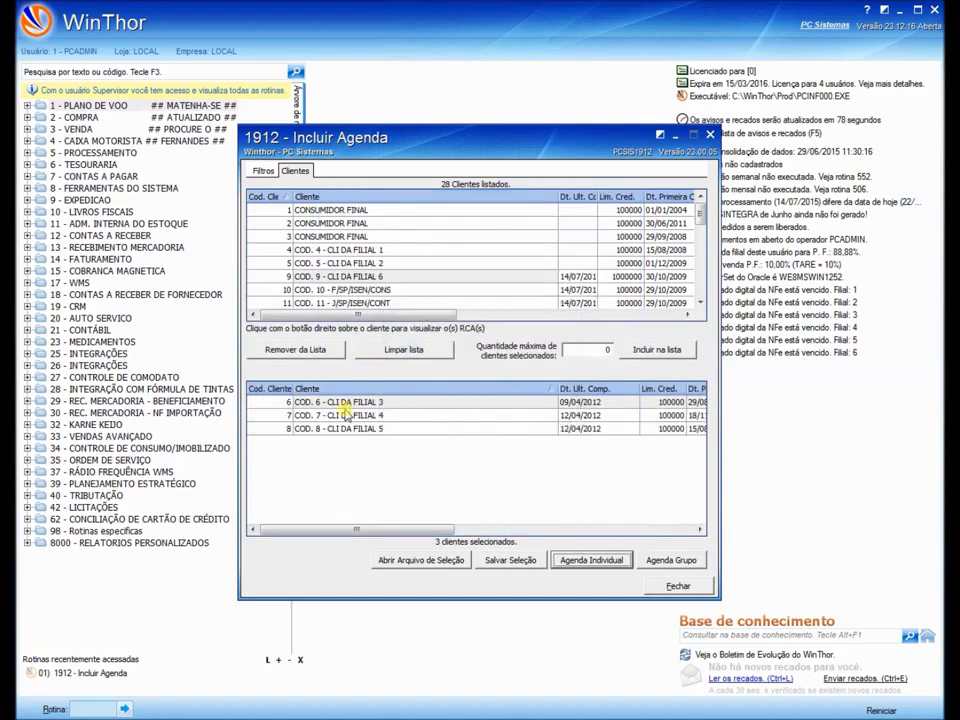
Step: Remove CLI DA FILIAL 3 from the selected clients and add F/SP/ISEN/CONS and F/GO/ISEN/CONS
{"action": "left_click", "coordinate": [318, 402]}
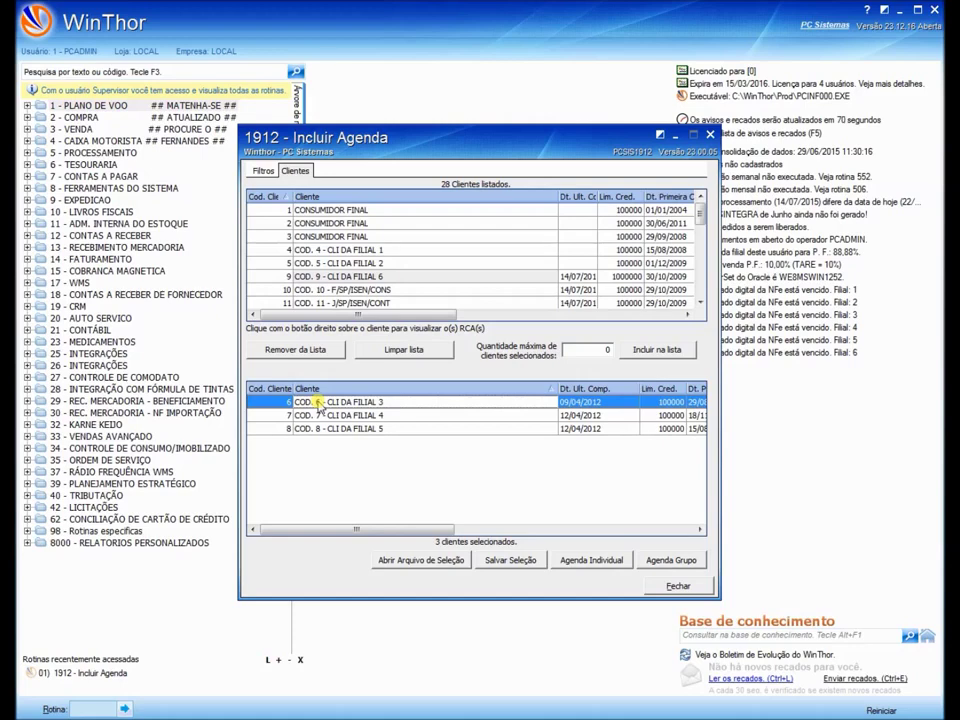
{"action": "left_click", "coordinate": [297, 352]}
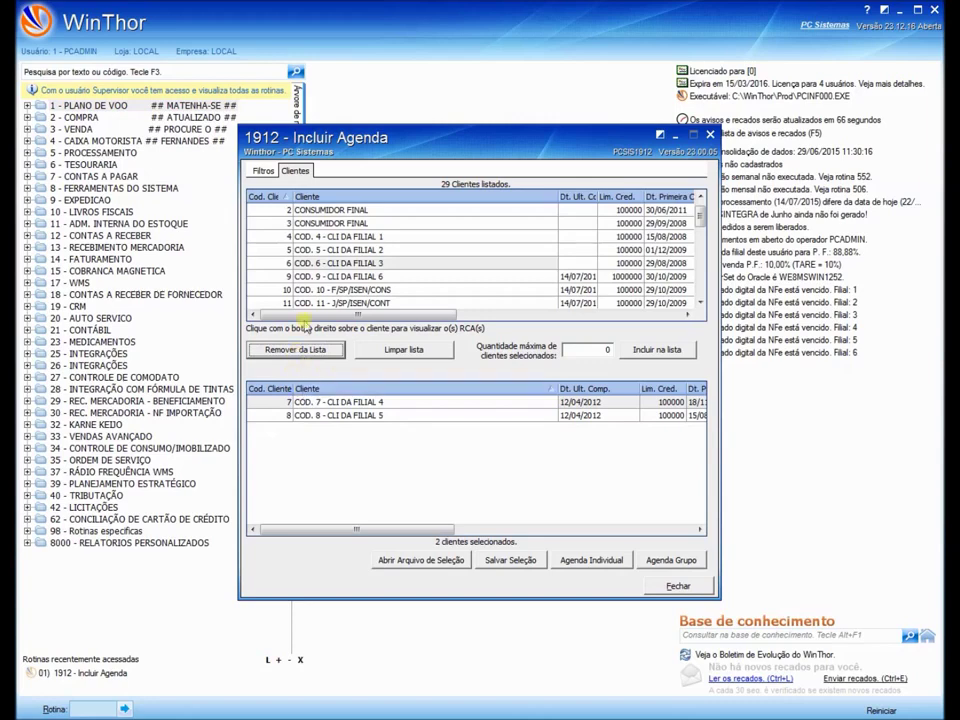
{"action": "left_click", "coordinate": [310, 289]}
{"action": "double_click", "coordinate": [310, 289]}
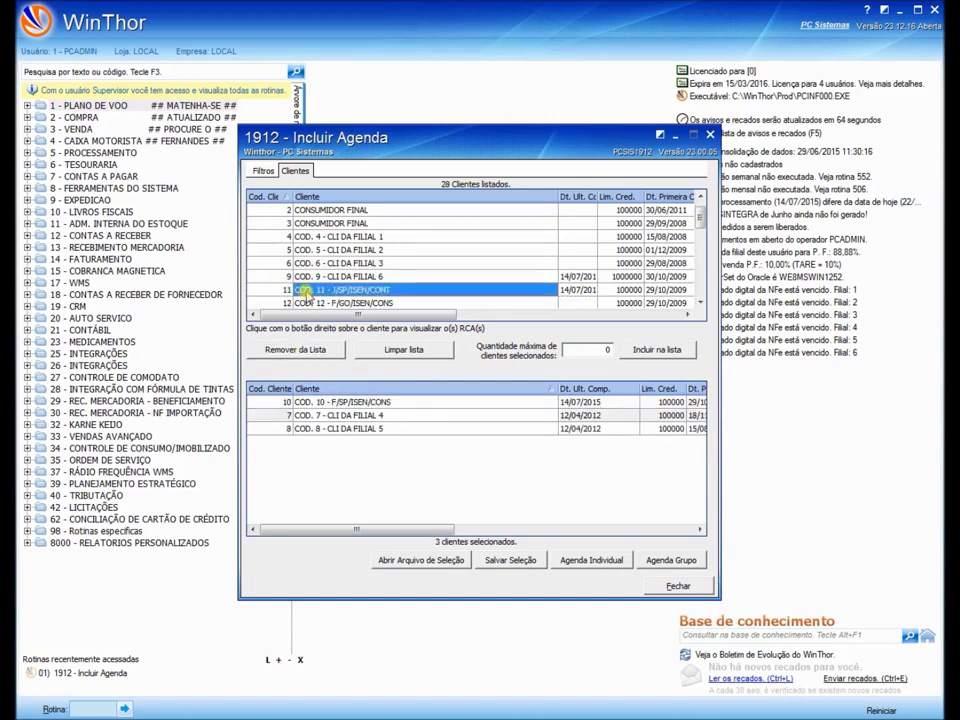
{"action": "double_click", "coordinate": [310, 302]}
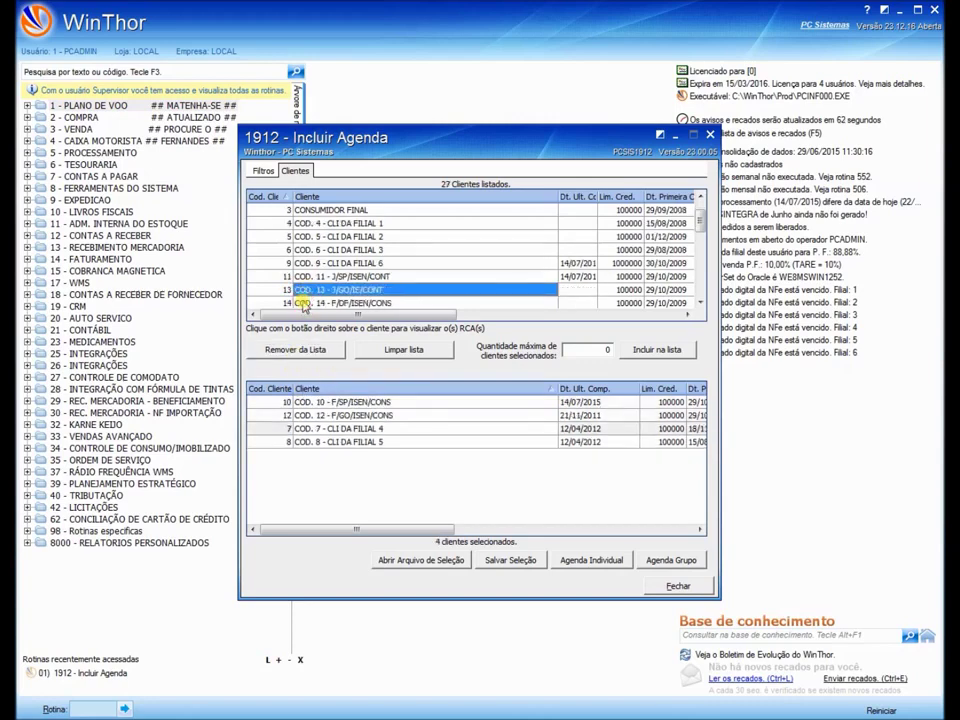
Step: Start a group appointment for the selected clients with date 25/07/2015 and subject "teste"
{"action": "left_click", "coordinate": [461, 401]}
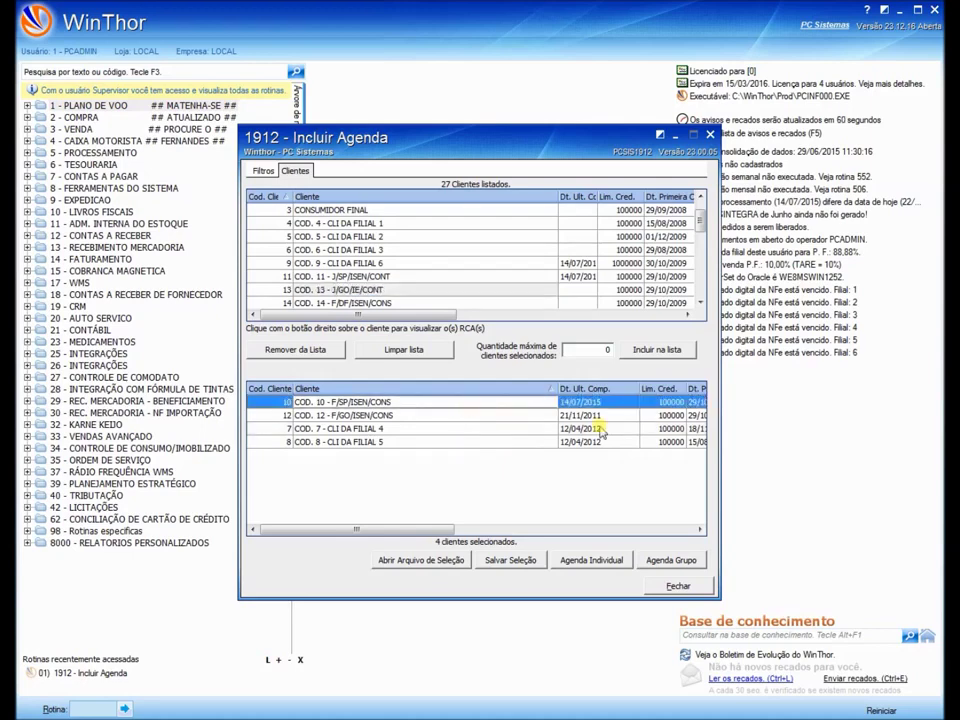
{"action": "left_click", "coordinate": [655, 561]}
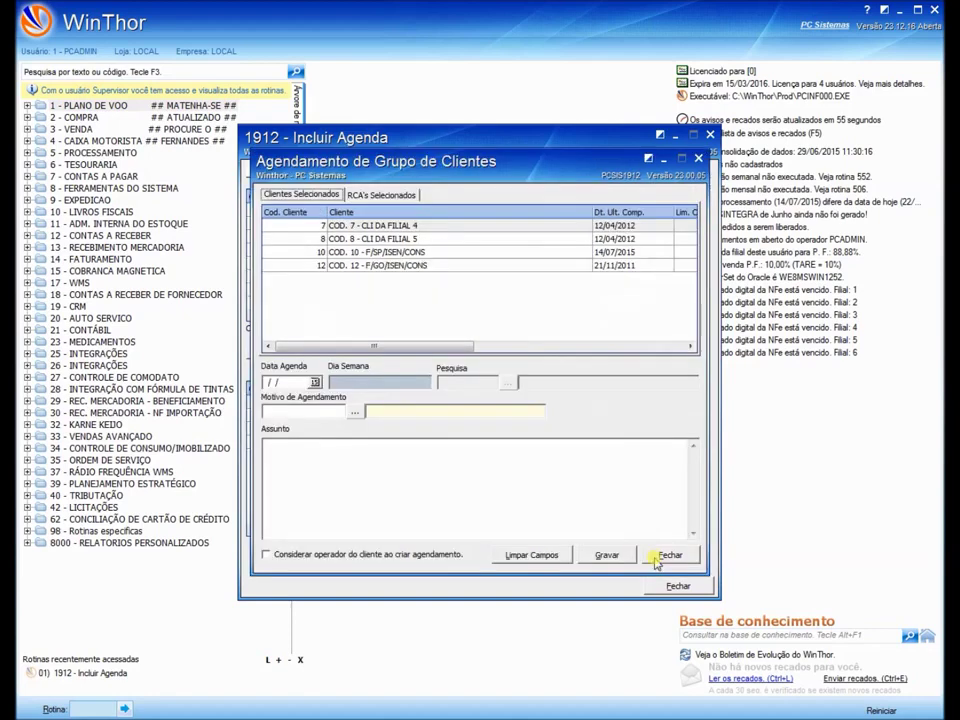
{"action": "left_click", "coordinate": [350, 239]}
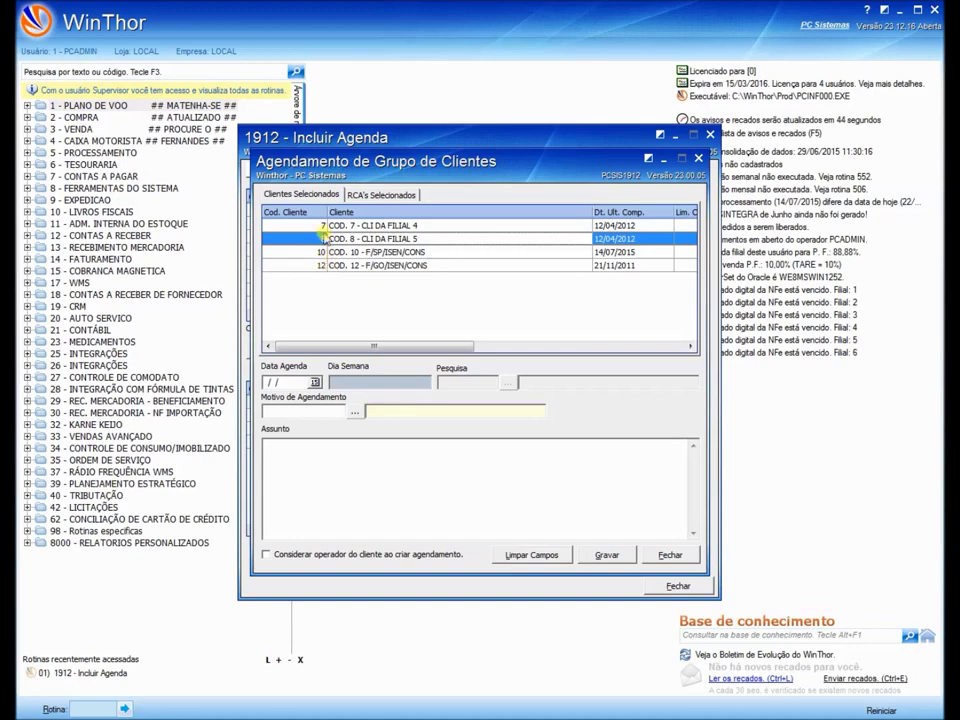
{"action": "left_click", "coordinate": [314, 382]}
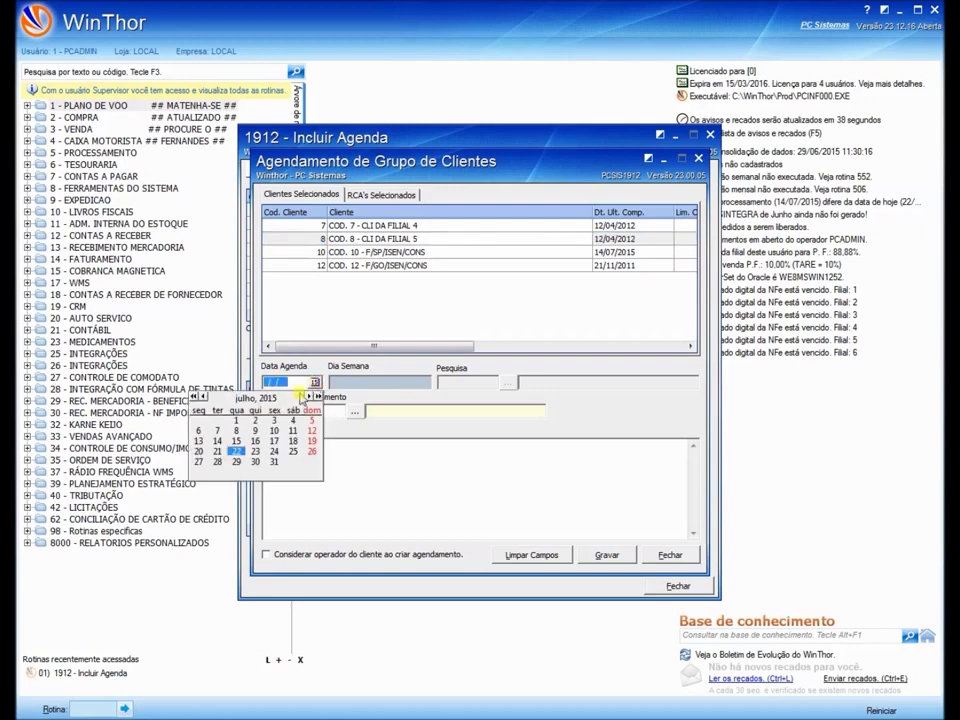
{"action": "left_click", "coordinate": [297, 446]}
{"action": "left_click", "coordinate": [292, 448]}
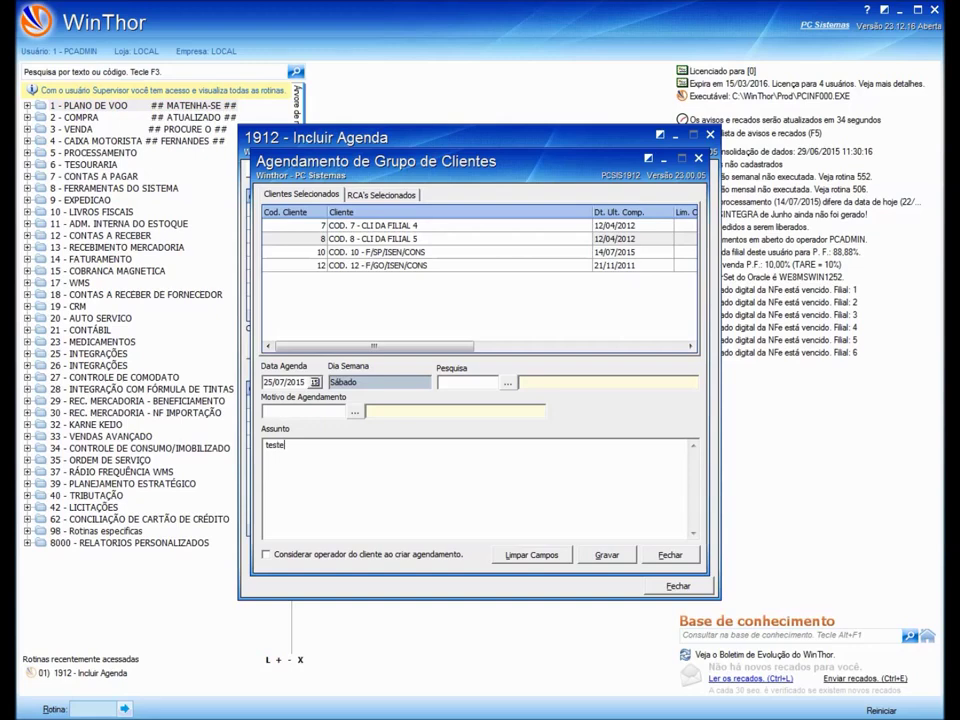
Step: Look up the operator with code 10 and add them to the group appointment's selected RCAs
{"action": "left_click", "coordinate": [367, 196]}
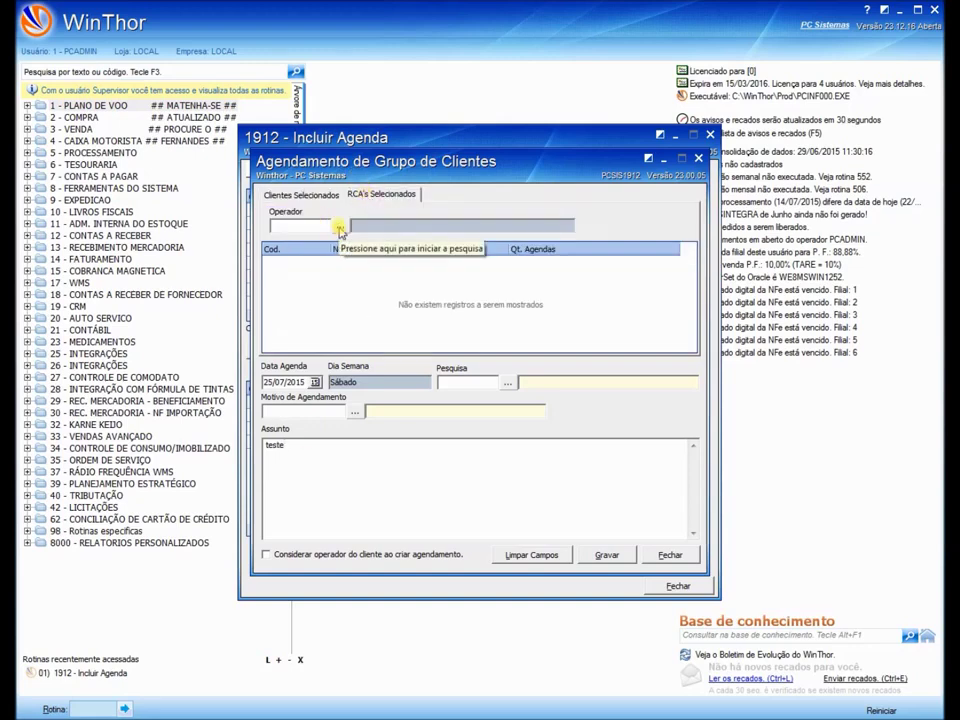
{"action": "left_click", "coordinate": [340, 227]}
{"action": "left_click", "coordinate": [677, 250]}
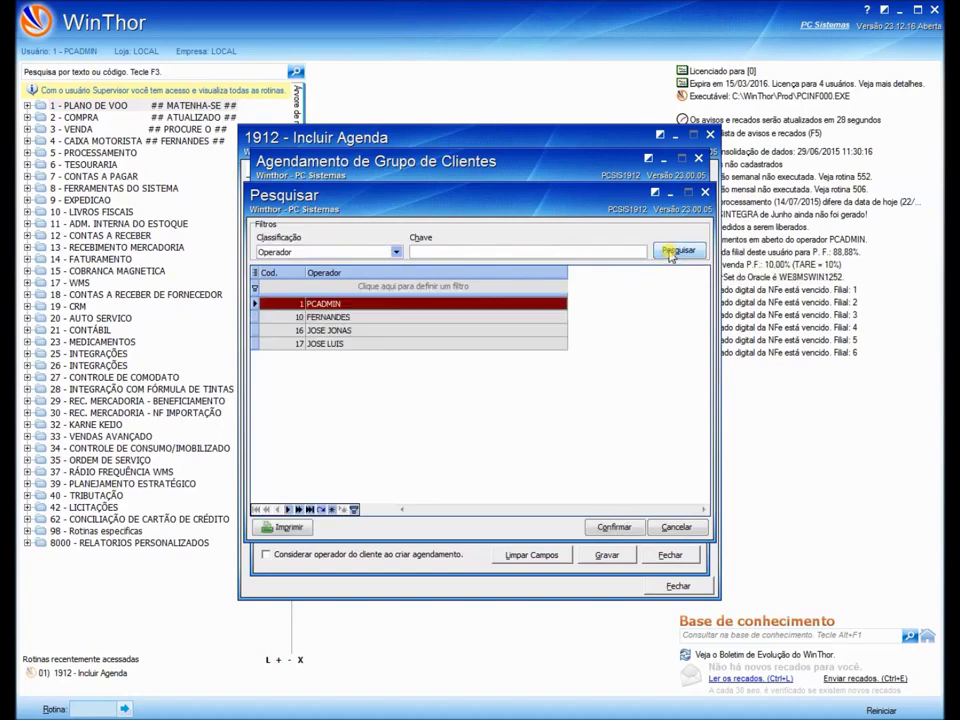
{"action": "left_click", "coordinate": [410, 329]}
{"action": "left_click", "coordinate": [409, 316]}
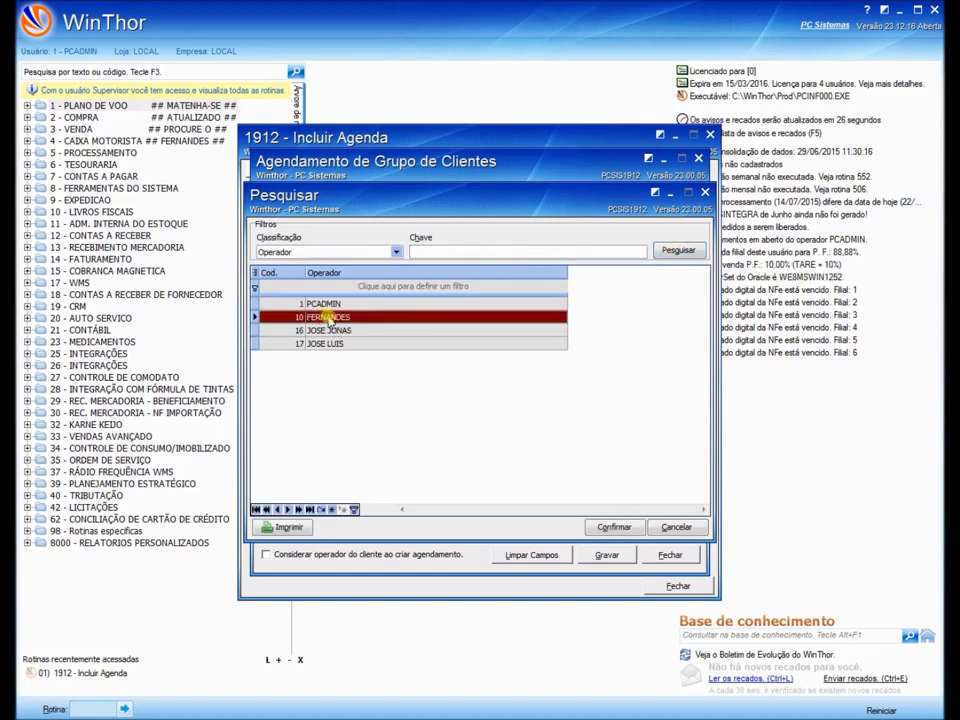
{"action": "double_click", "coordinate": [417, 317]}
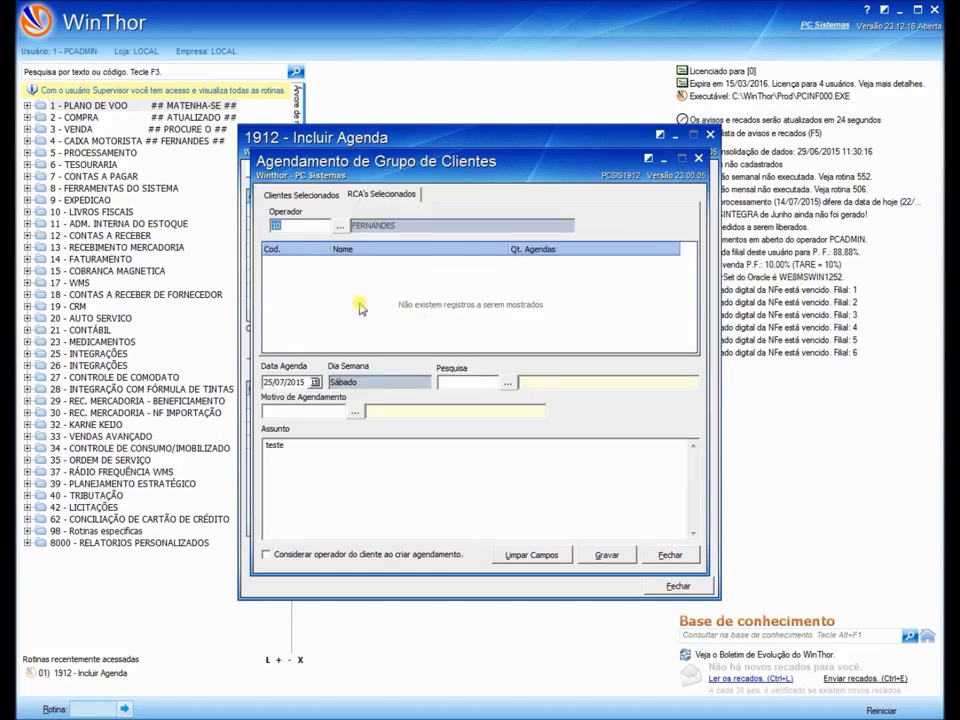
{"action": "key", "text": "Return"}
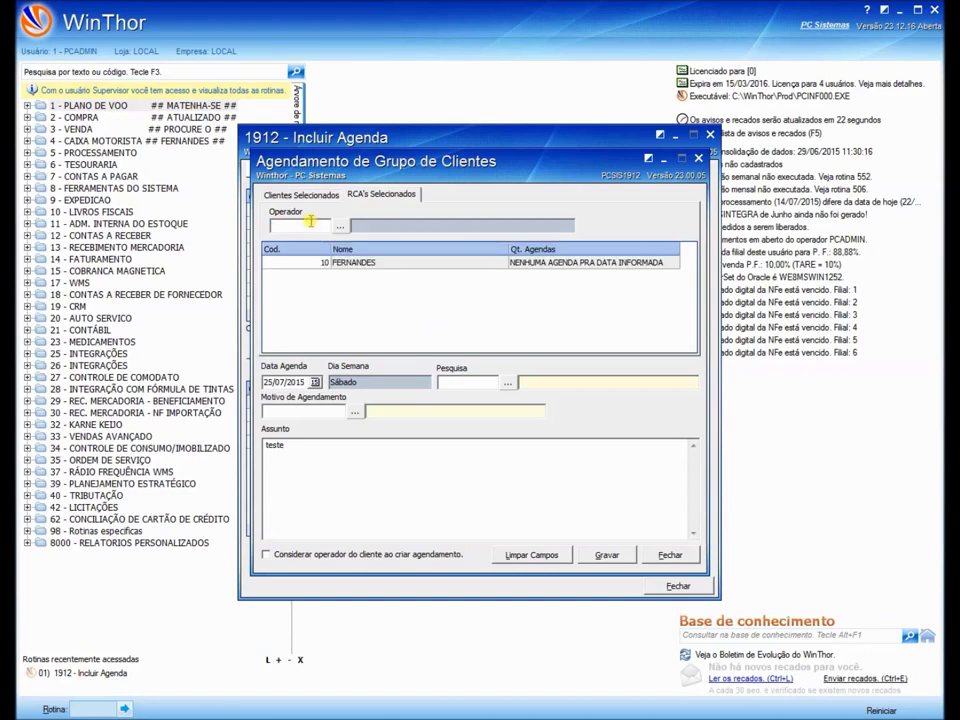
Step: Look up the operator with code 17 and add them to the group appointment's selected RCAs
{"action": "left_click", "coordinate": [340, 226]}
{"action": "left_click", "coordinate": [678, 250]}
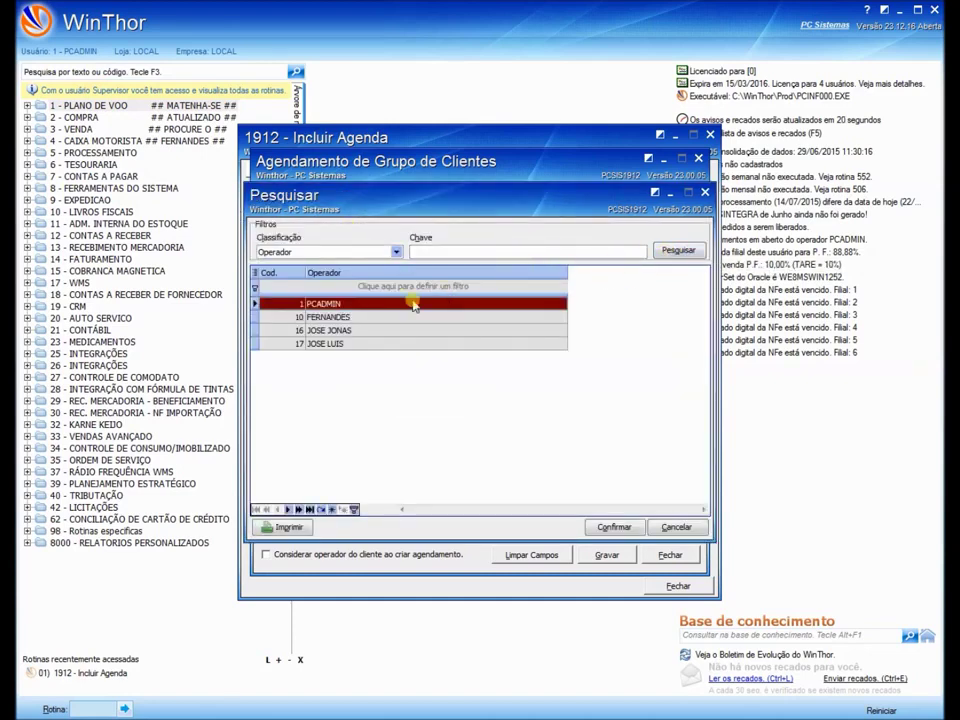
{"action": "left_click", "coordinate": [302, 317]}
{"action": "left_click", "coordinate": [322, 331]}
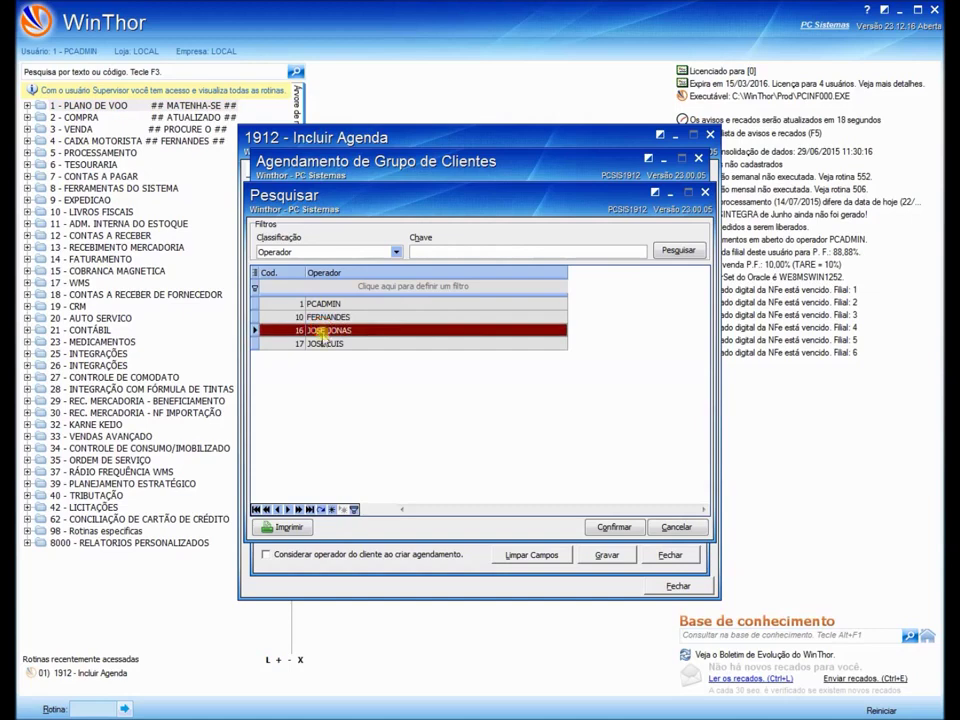
{"action": "left_click", "coordinate": [322, 343]}
{"action": "left_click", "coordinate": [607, 524]}
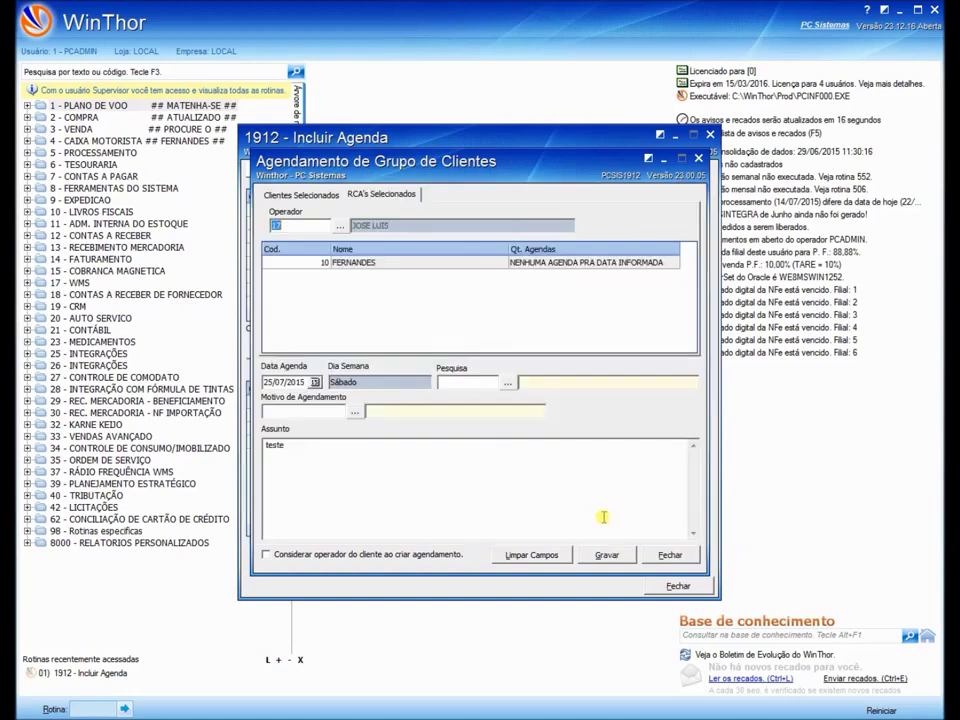
{"action": "key", "text": "Return"}
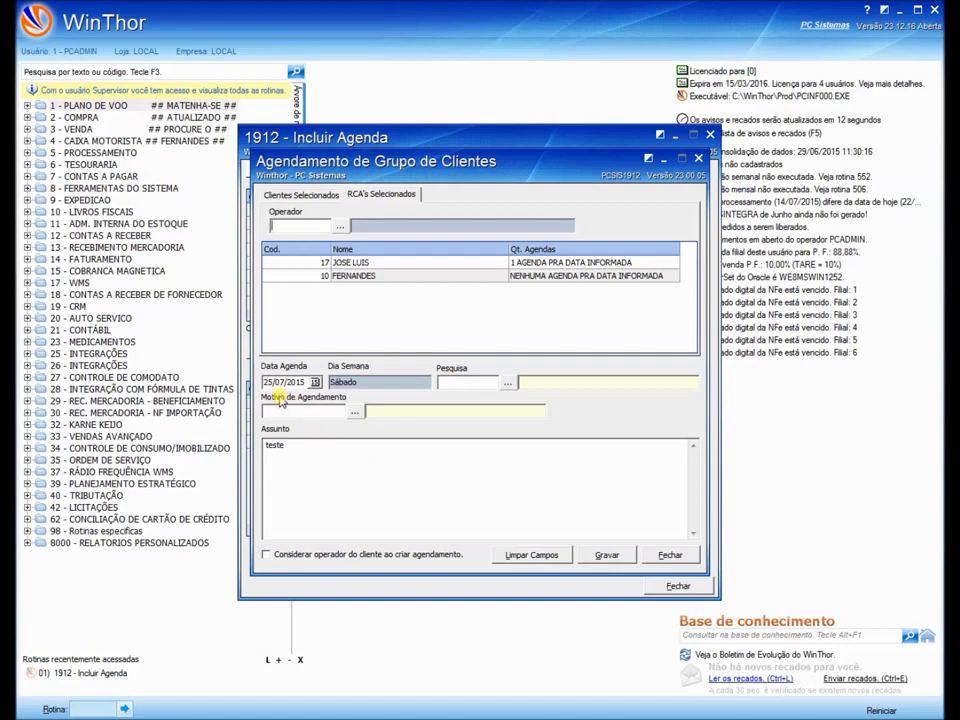
Step: Save the group appointments, agreeing to record clients with open agendas under their existing operators
{"action": "left_click", "coordinate": [600, 556]}
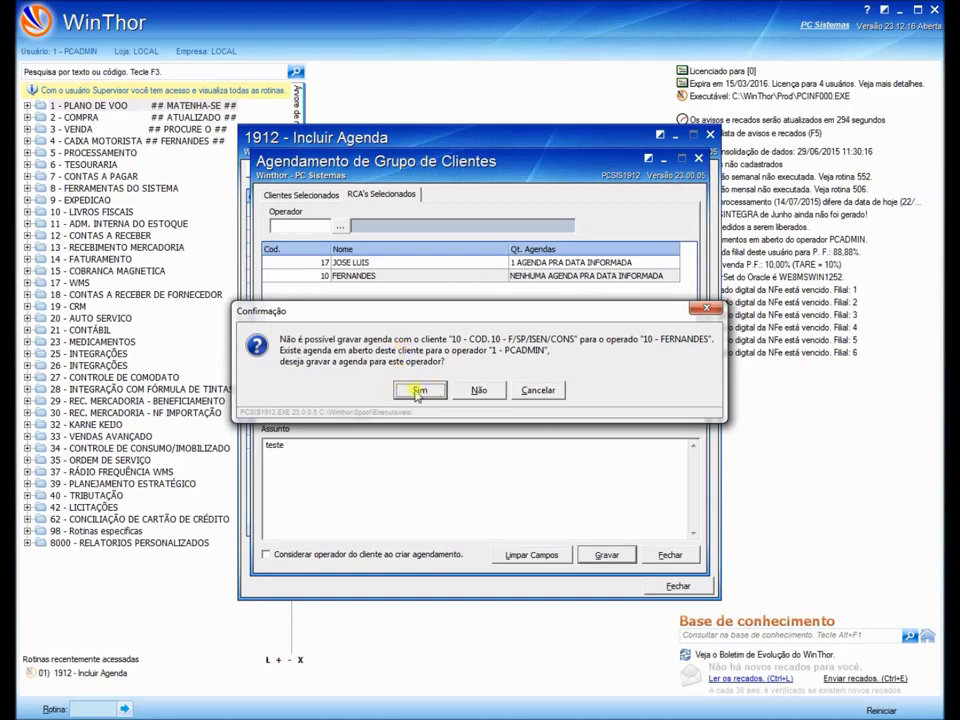
{"action": "left_click", "coordinate": [417, 391]}
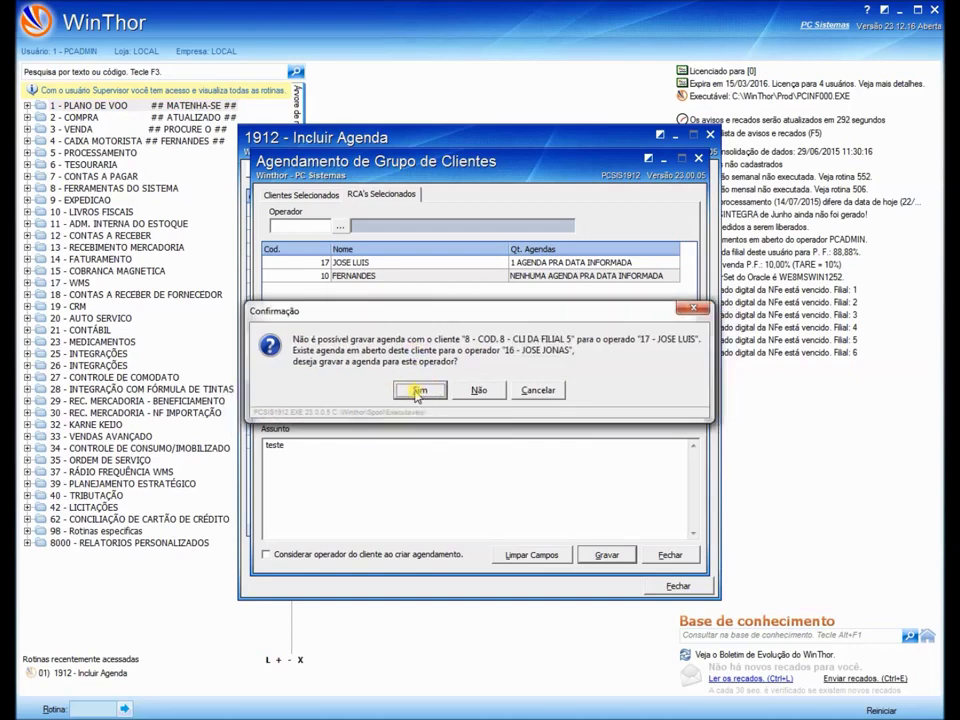
{"action": "left_click", "coordinate": [417, 391]}
{"action": "left_click", "coordinate": [418, 391]}
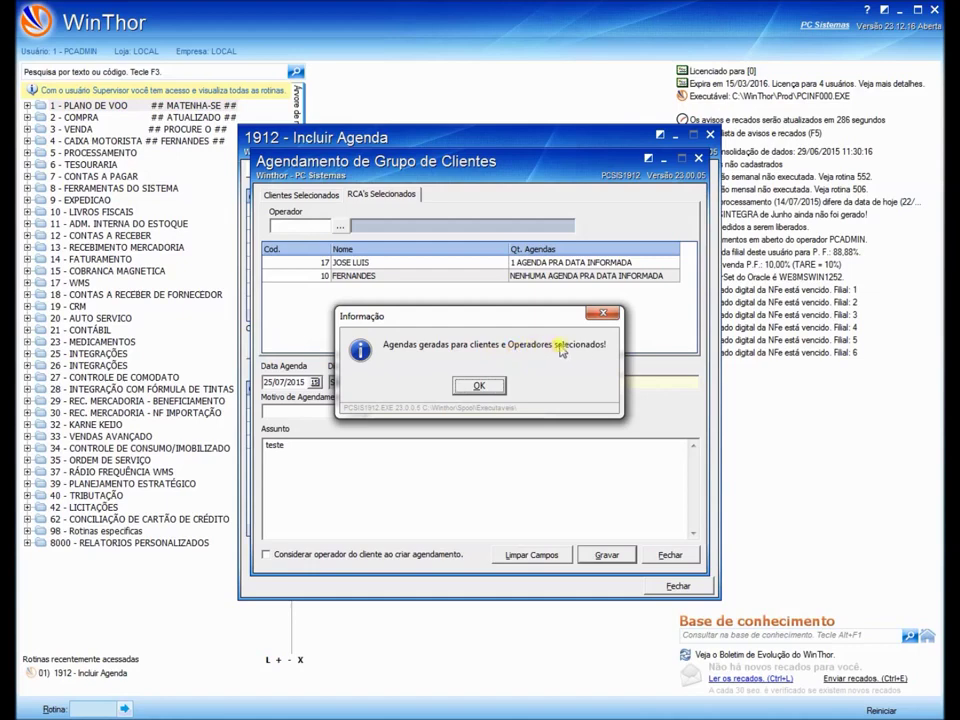
{"action": "left_click", "coordinate": [478, 390]}
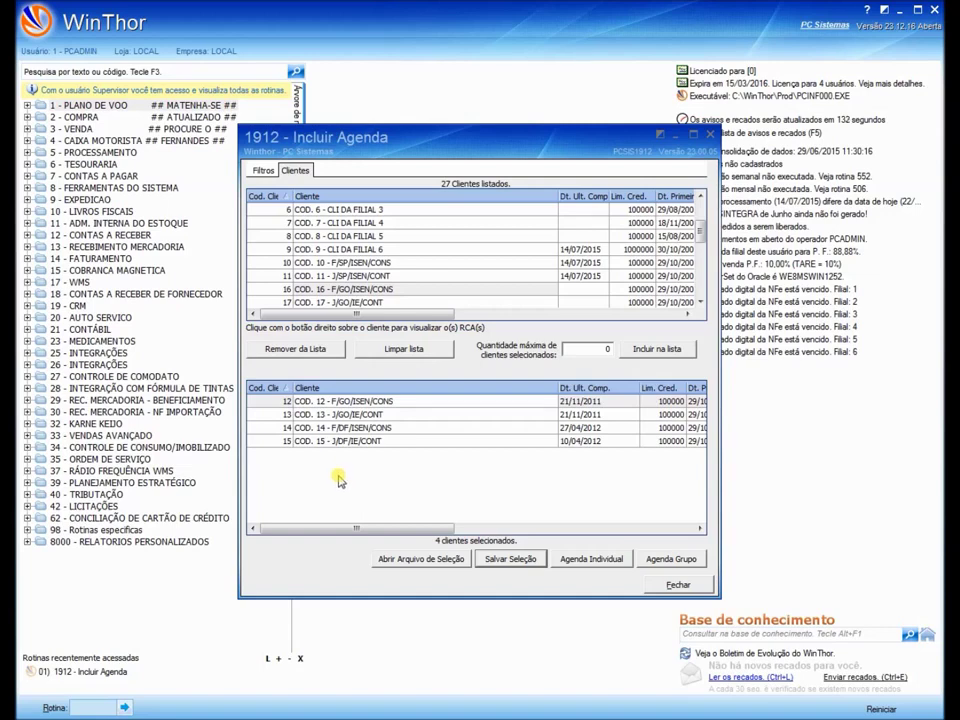
Step: Save the current client selection as "Lista de clientes 4" in the Lista de Clientes folder under Documentos
{"action": "left_click", "coordinate": [339, 481]}
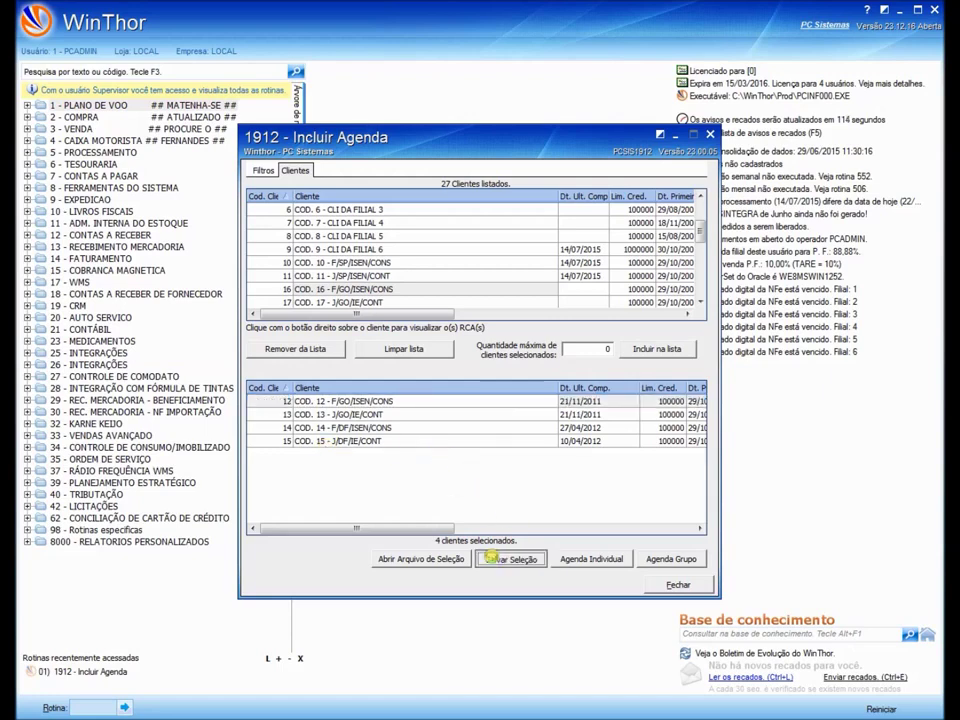
{"action": "left_click", "coordinate": [491, 560]}
{"action": "left_click", "coordinate": [524, 524]}
{"action": "double_click", "coordinate": [635, 533]}
{"action": "left_click", "coordinate": [620, 645]}
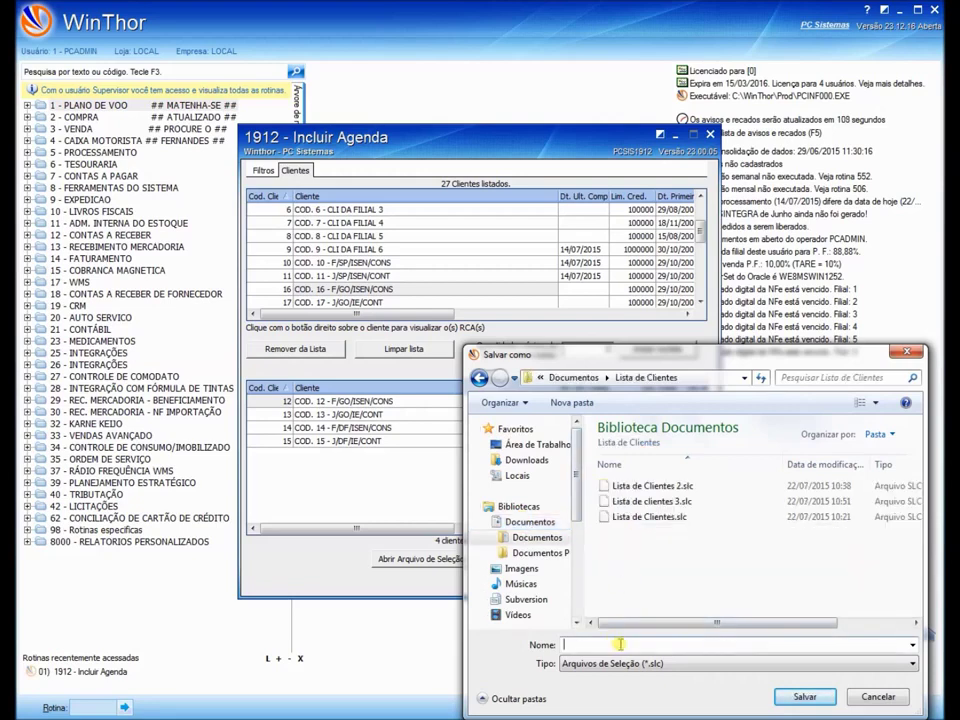
{"action": "type", "text": "Lista de clientes"}
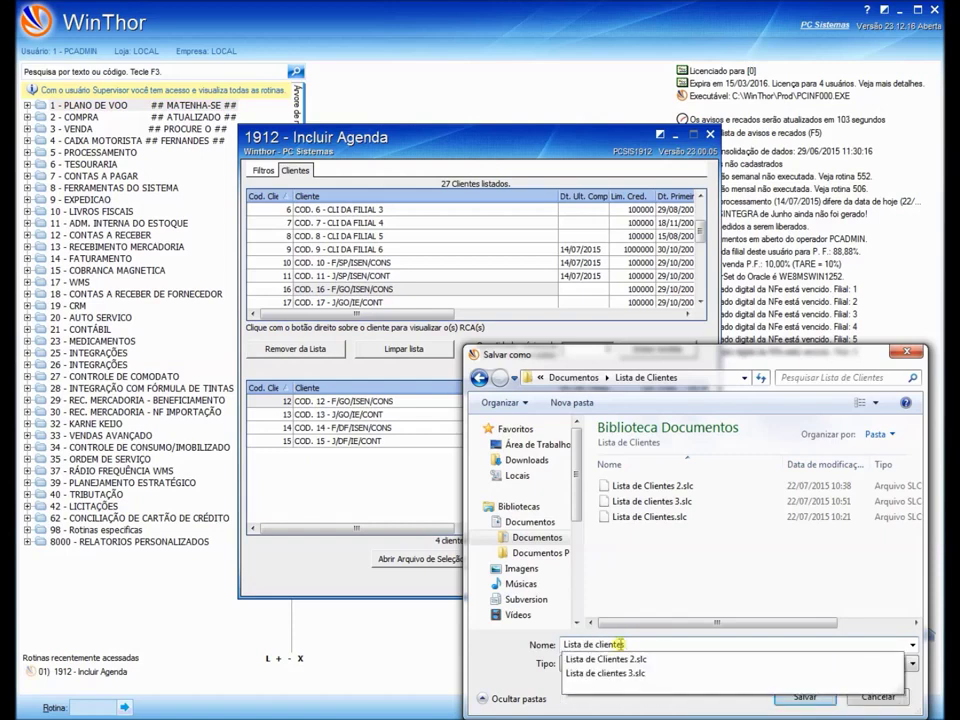
{"action": "type", "text": " 4"}
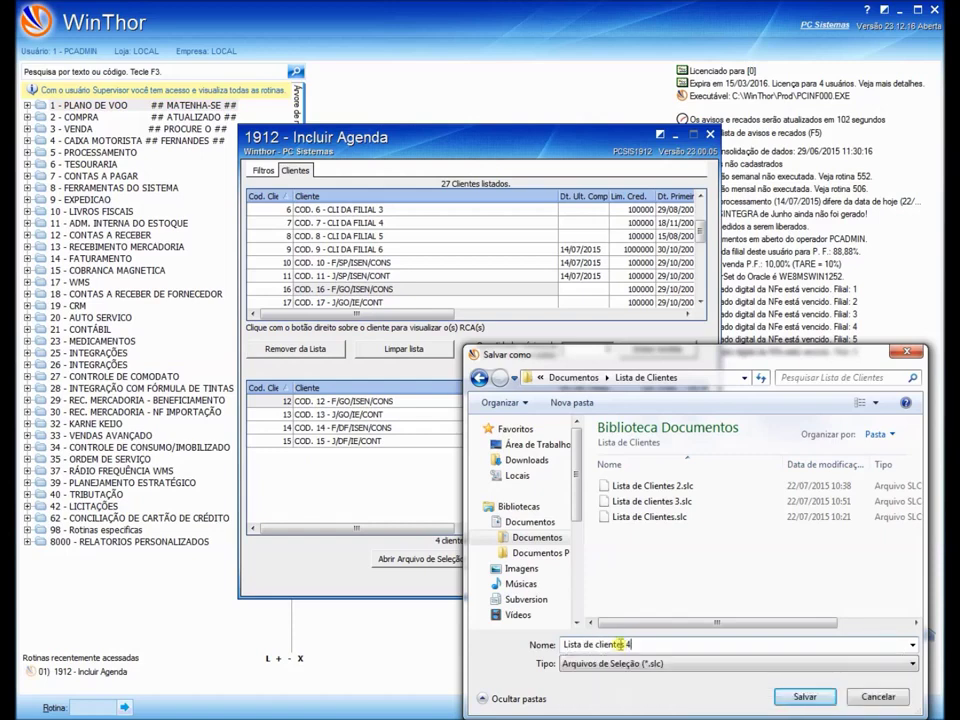
{"action": "left_click", "coordinate": [806, 697]}
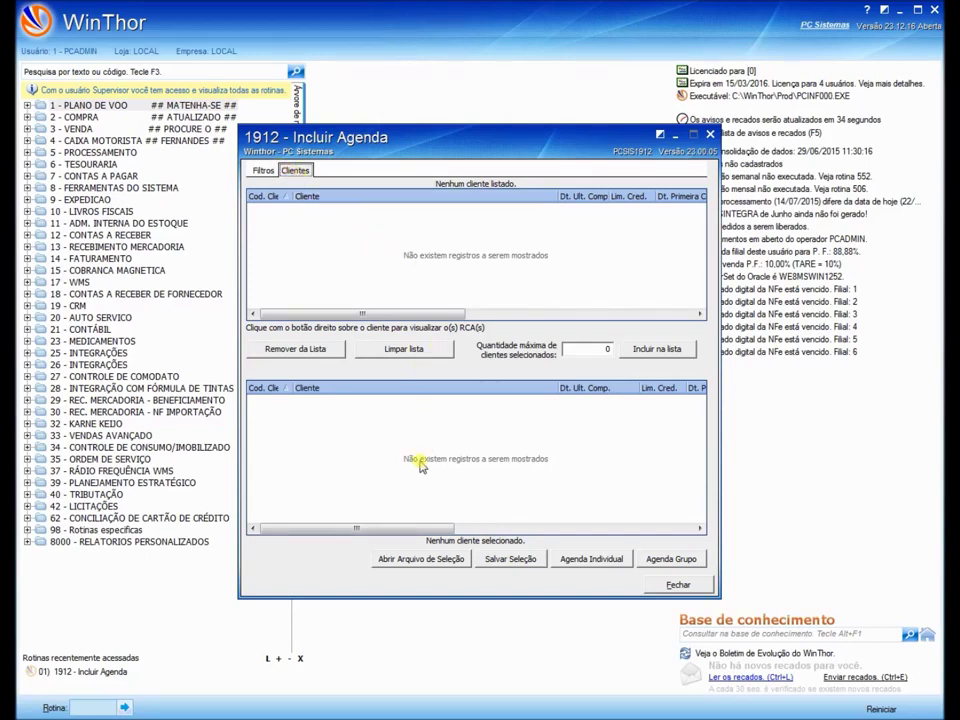
Step: Load the saved client selection "Lista de clientes 4.slc" from the Lista de Clientes folder under Documentos
{"action": "left_click", "coordinate": [408, 560]}
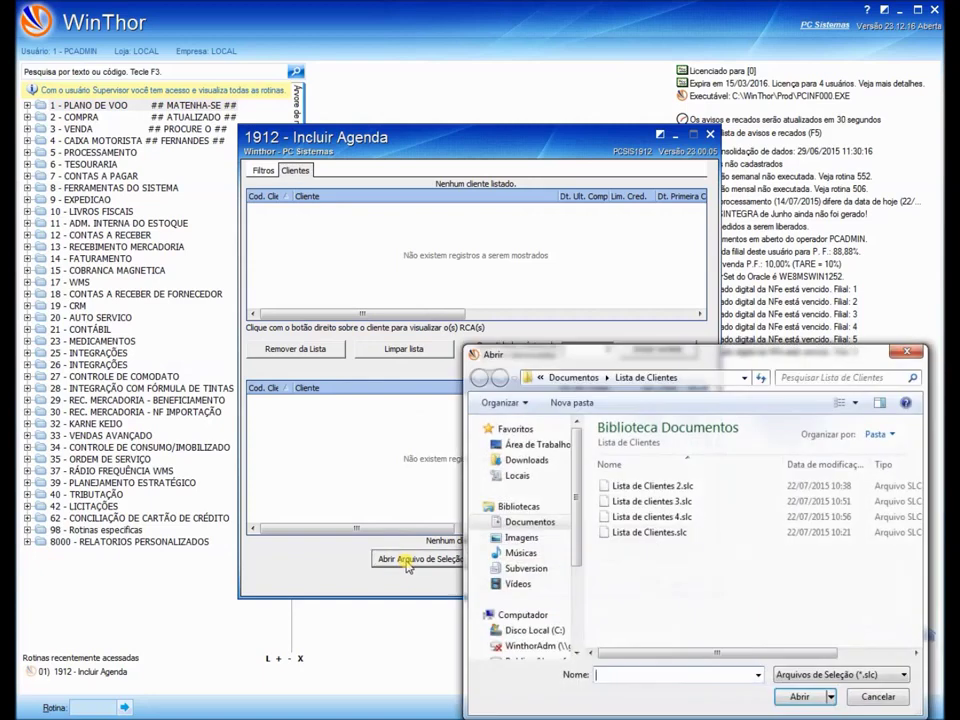
{"action": "left_click", "coordinate": [522, 522]}
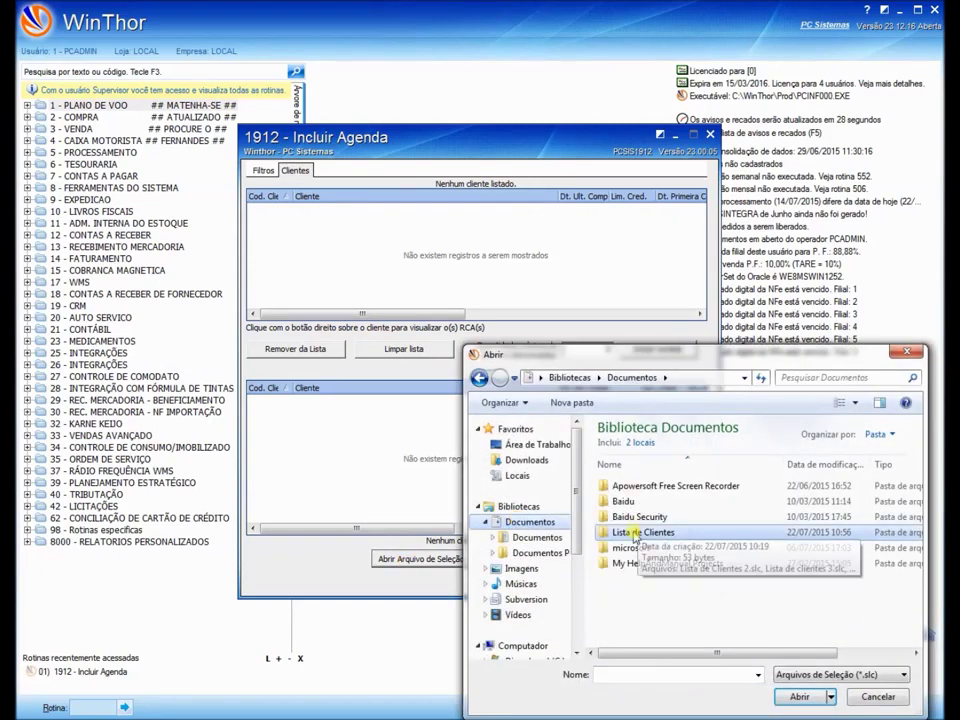
{"action": "double_click", "coordinate": [638, 532]}
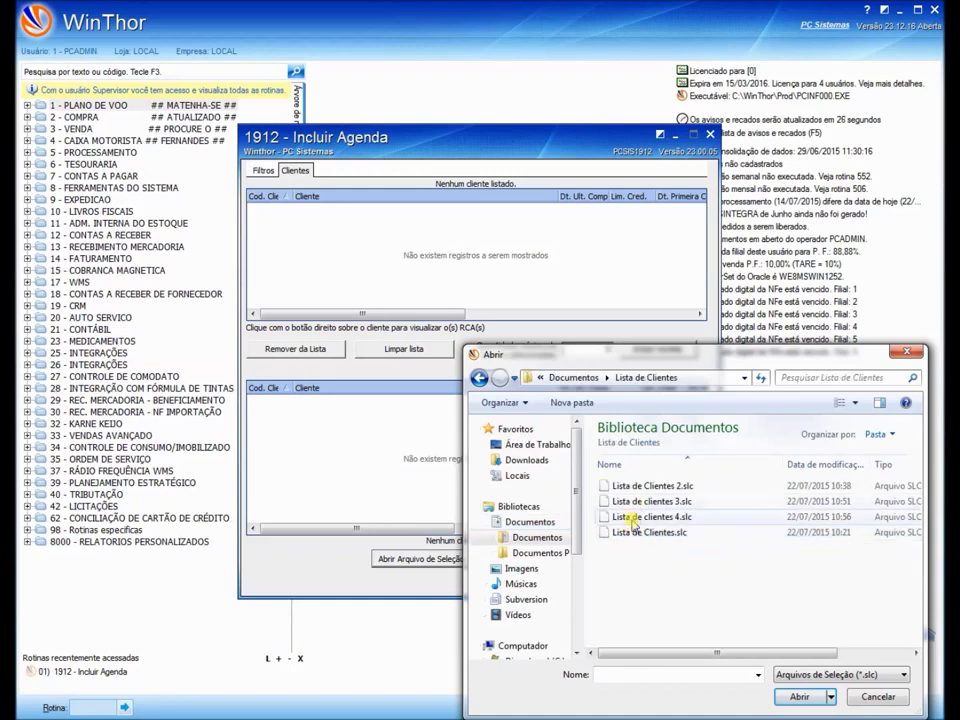
{"action": "left_click", "coordinate": [622, 519]}
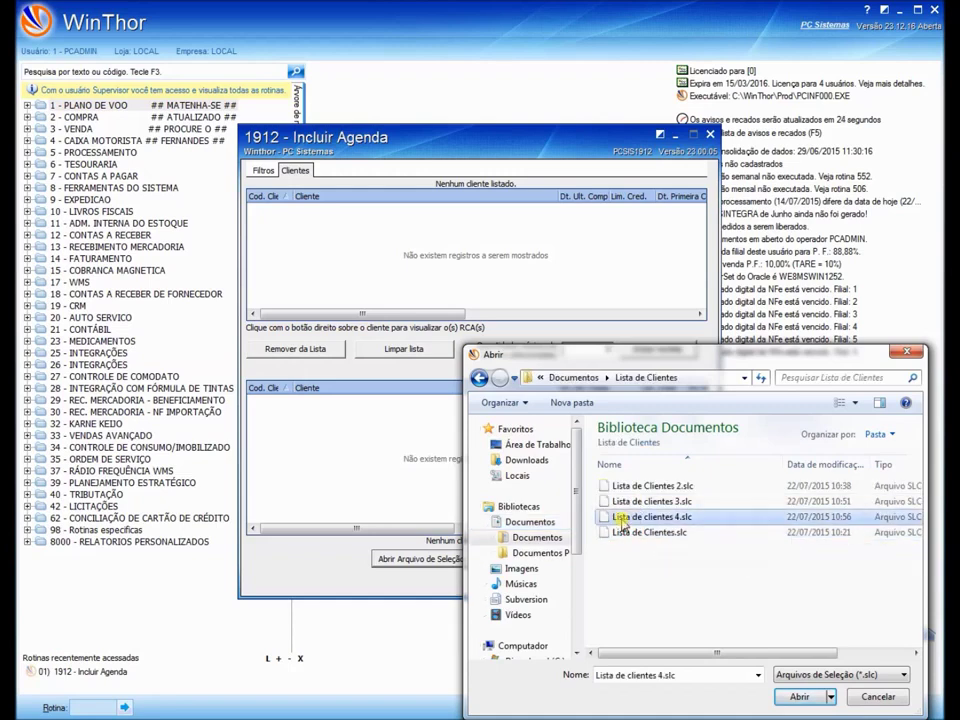
{"action": "left_click", "coordinate": [797, 696]}
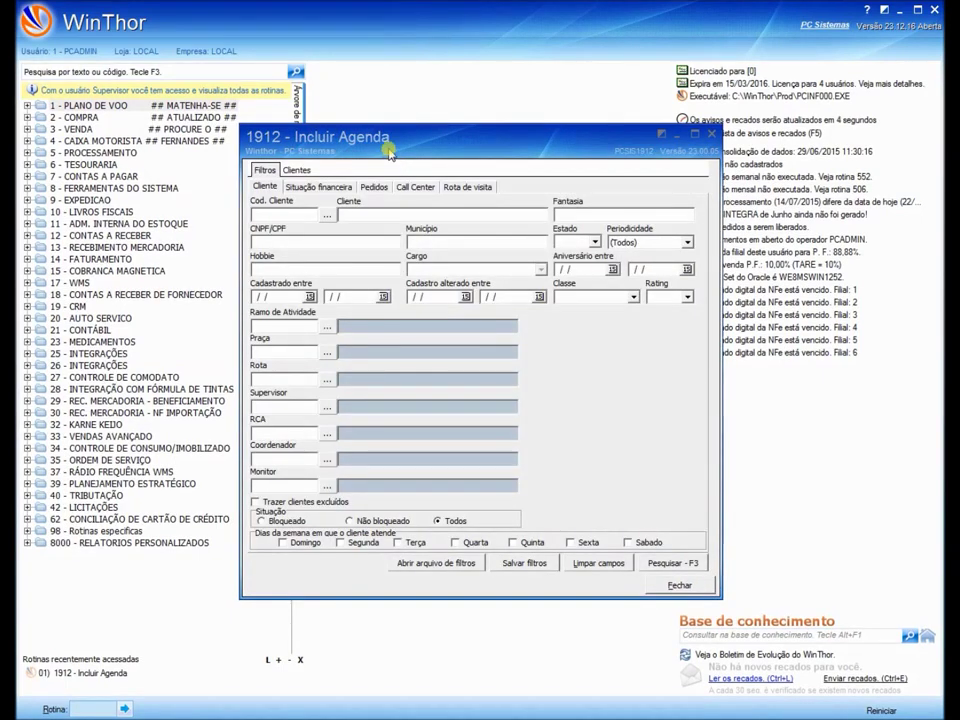
Step: Search for clients by financial situation, with an available limit between 1000,00 and 100000,00
{"action": "left_click", "coordinate": [389, 152]}
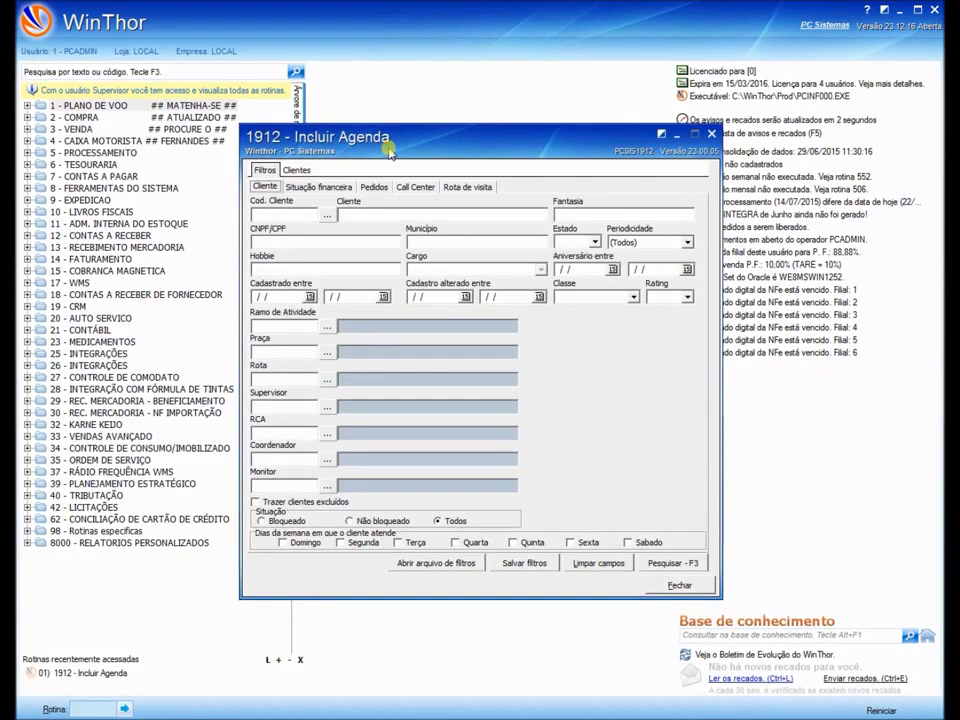
{"action": "left_click", "coordinate": [311, 188]}
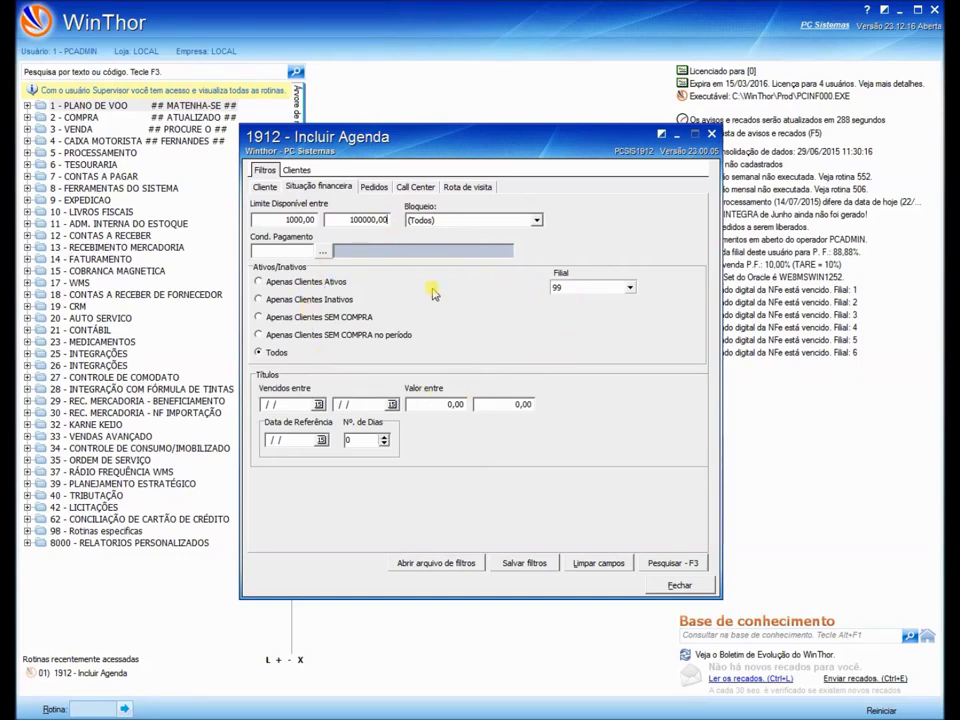
{"action": "left_click", "coordinate": [671, 562]}
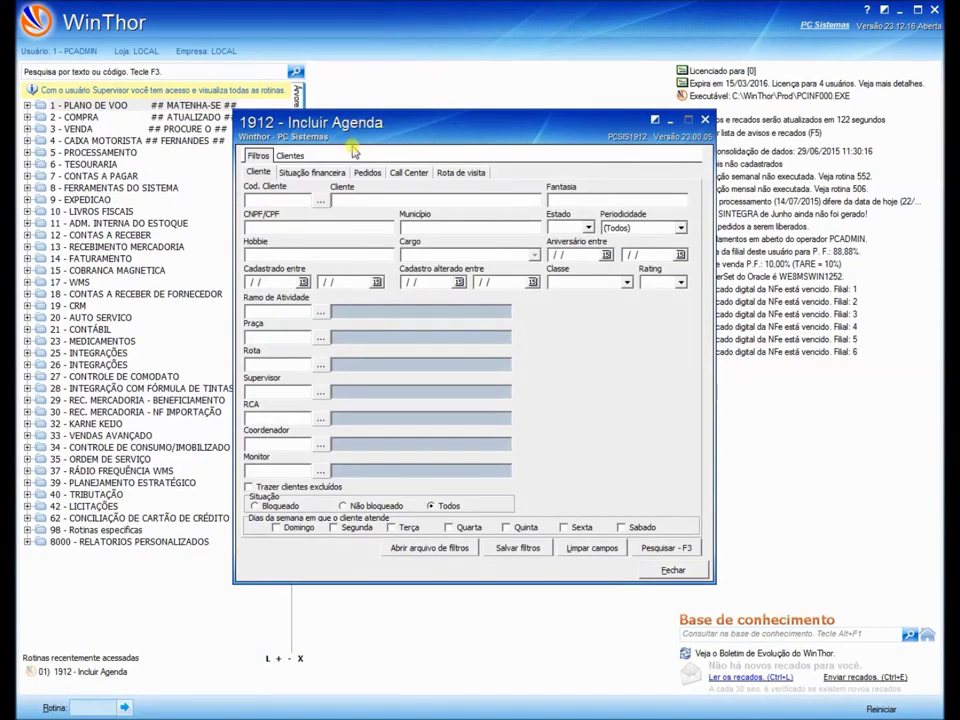
Step: Search for clients whose orders show purchases between 01/06/2015 and 01/07/2015
{"action": "left_click", "coordinate": [365, 173]}
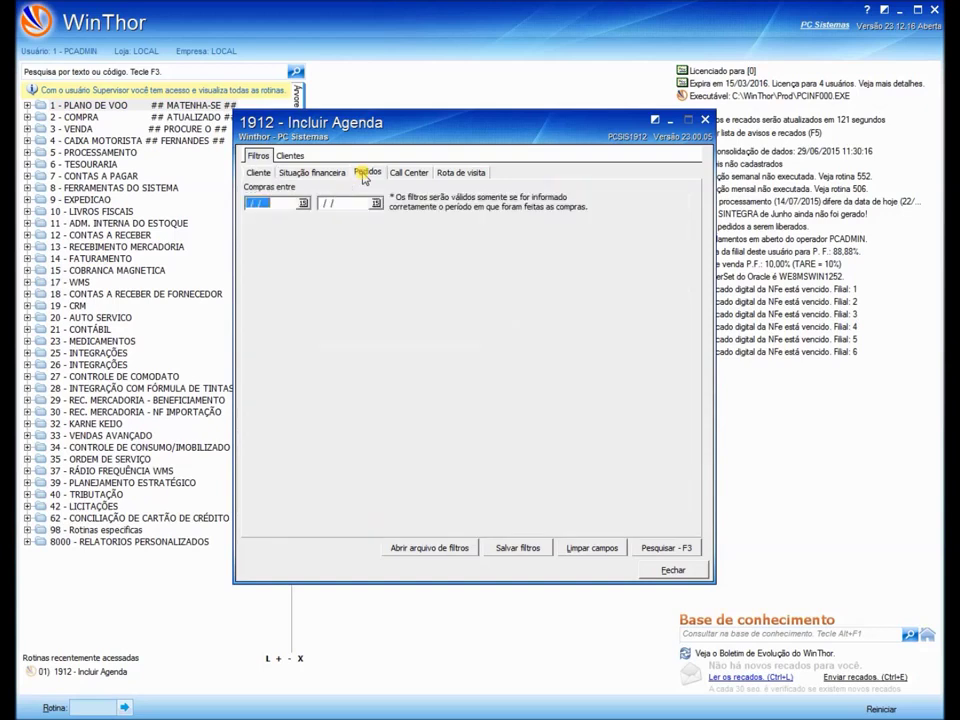
{"action": "left_click", "coordinate": [303, 204]}
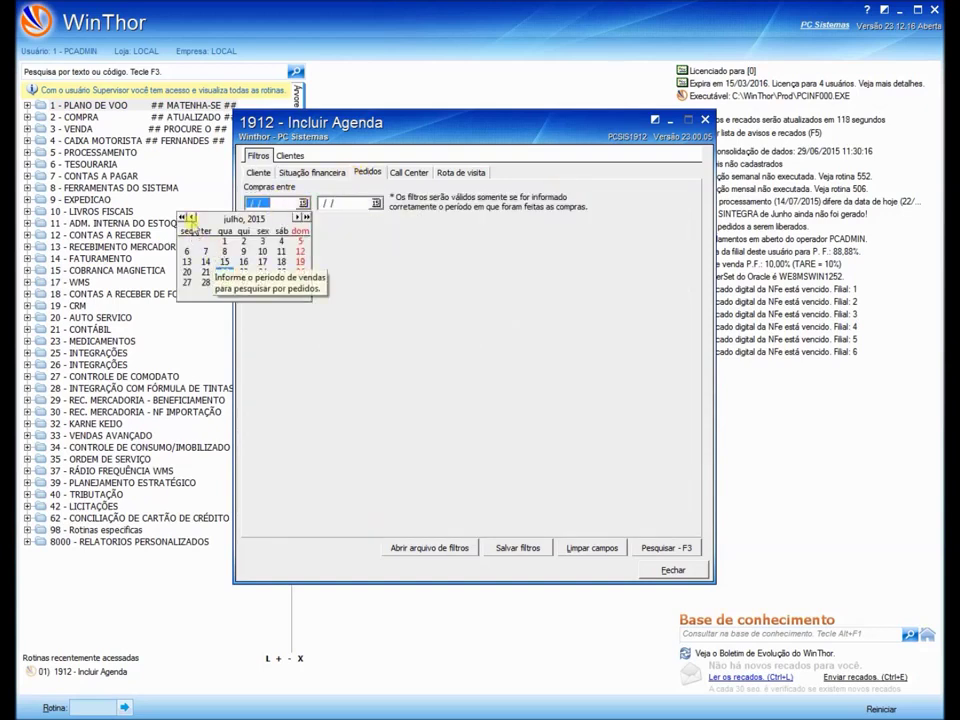
{"action": "left_click", "coordinate": [191, 216]}
{"action": "left_click", "coordinate": [191, 242]}
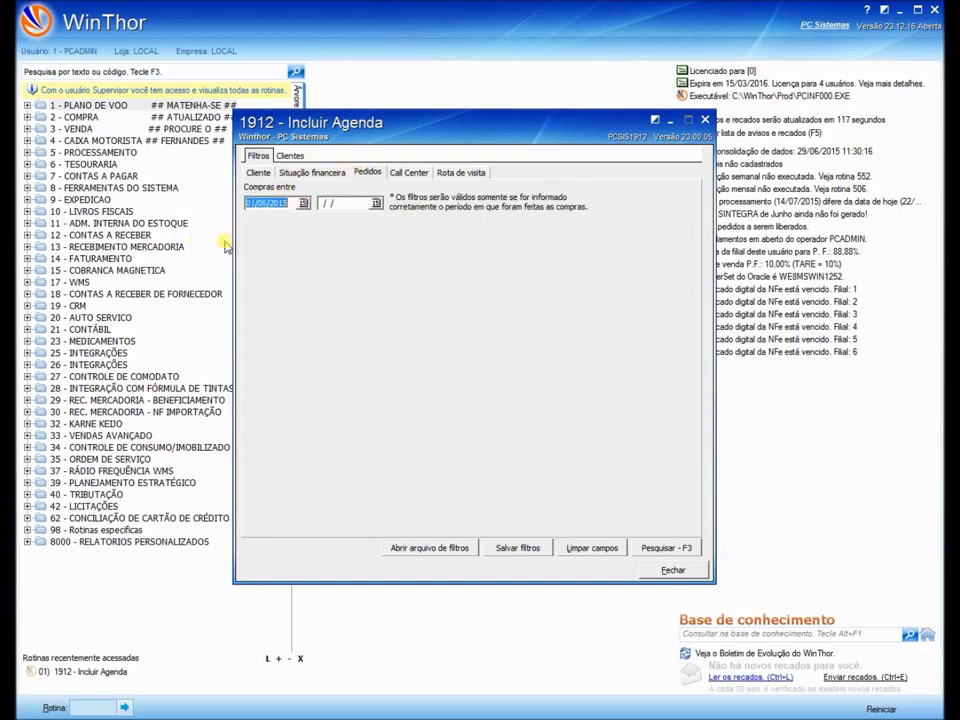
{"action": "left_click", "coordinate": [376, 203]}
{"action": "left_click", "coordinate": [298, 242]}
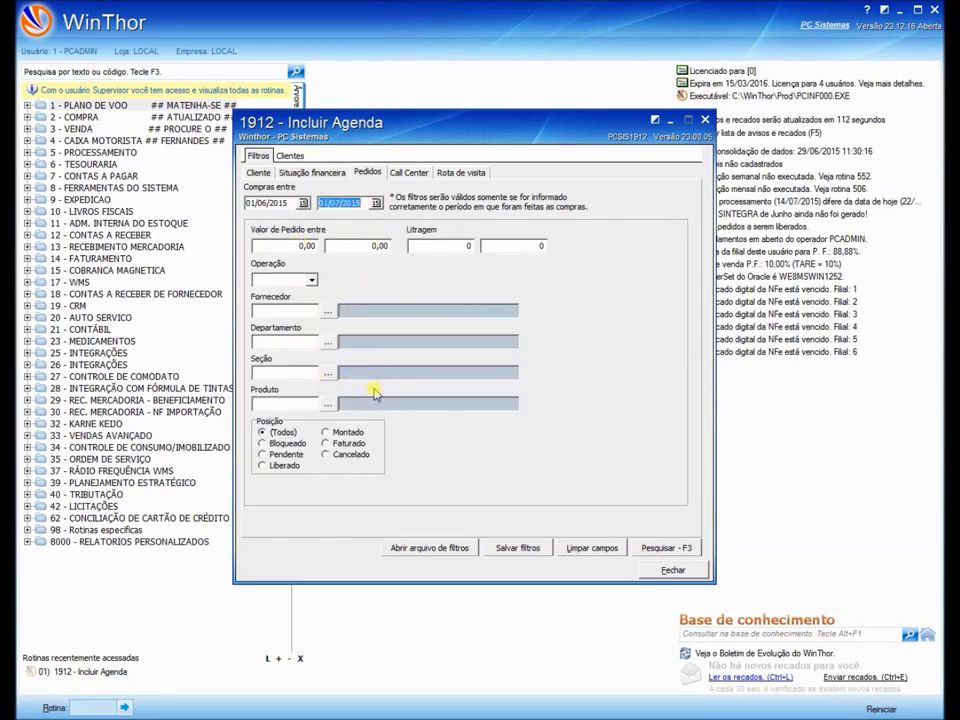
{"action": "left_click", "coordinate": [654, 549]}
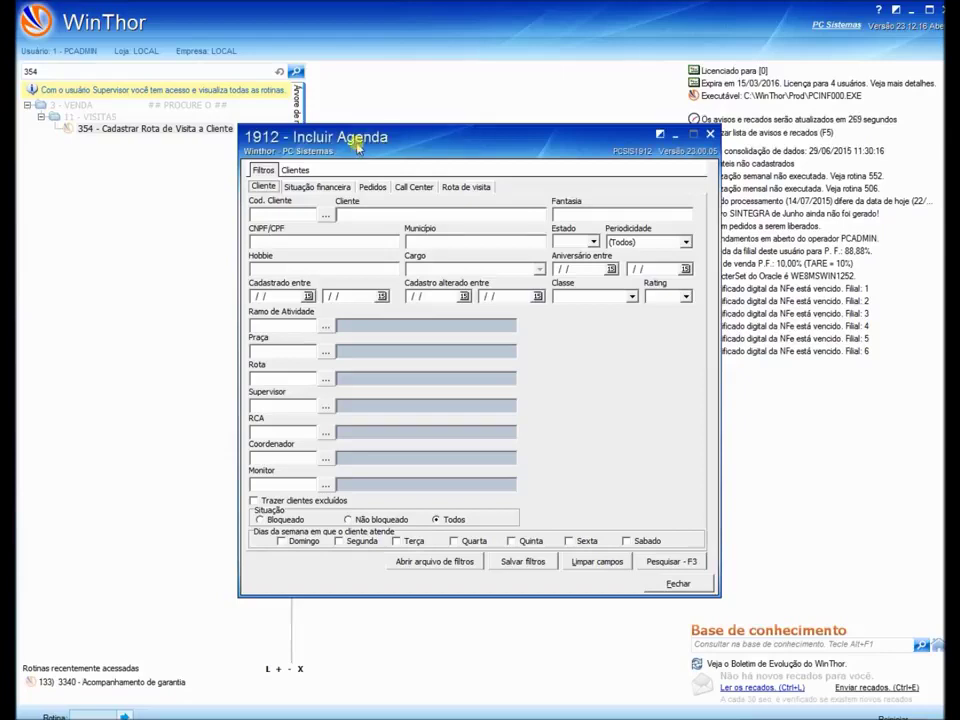
Step: Search for clients by Call Center filters, with manifestation situation RE (RECEBIDA) and manifestation subject 4
{"action": "left_click", "coordinate": [405, 189]}
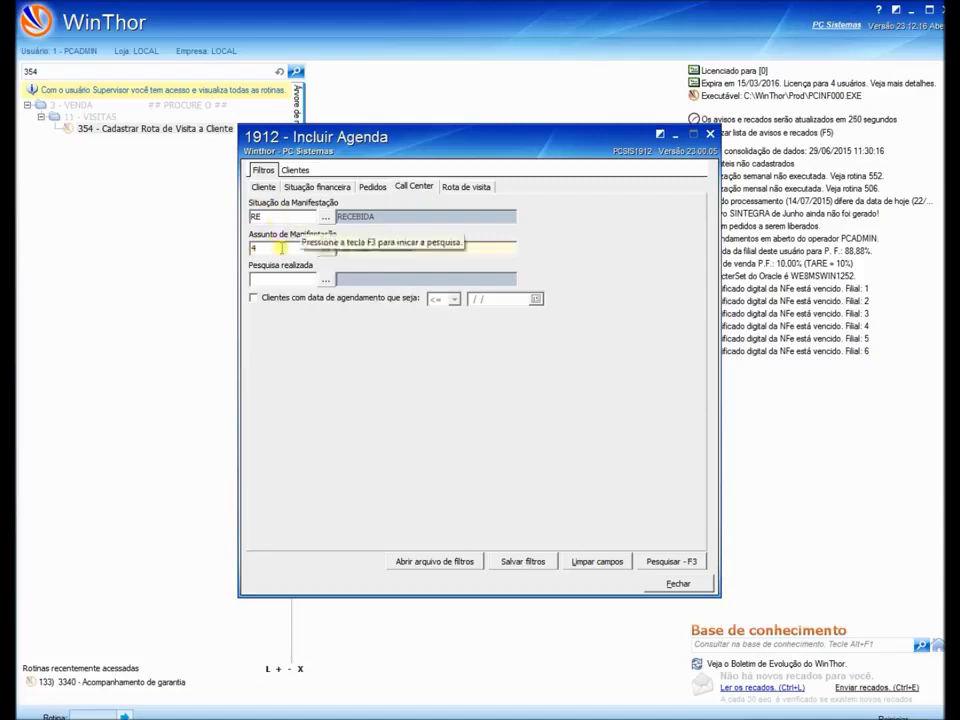
{"action": "left_click", "coordinate": [689, 562]}
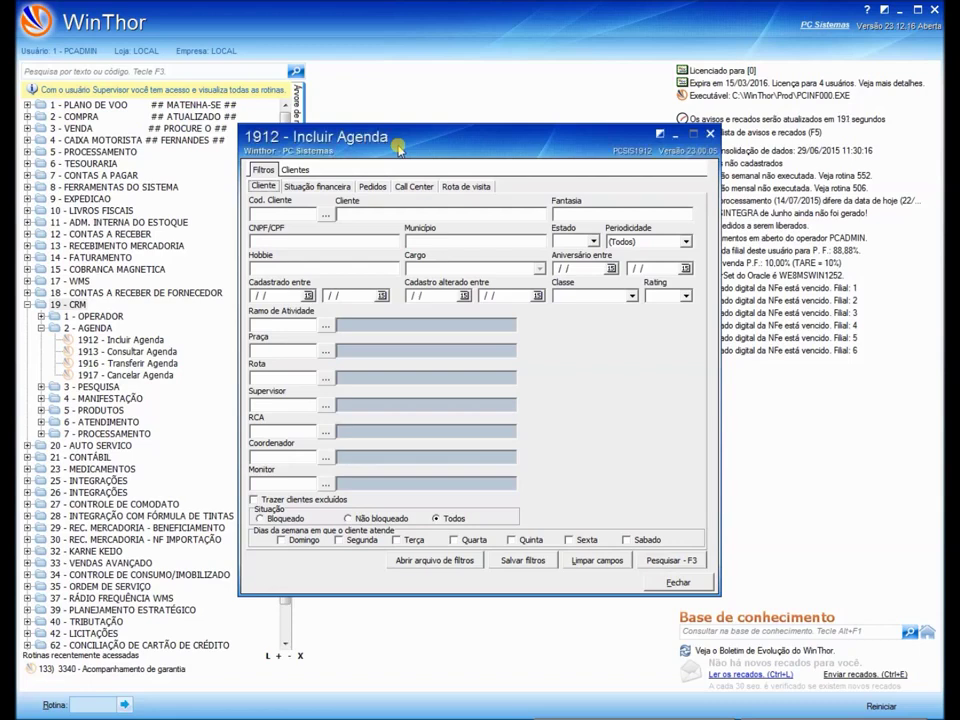
Step: Search for clients by visit route, with routing zone 6 and all week numbers
{"action": "left_click", "coordinate": [468, 187]}
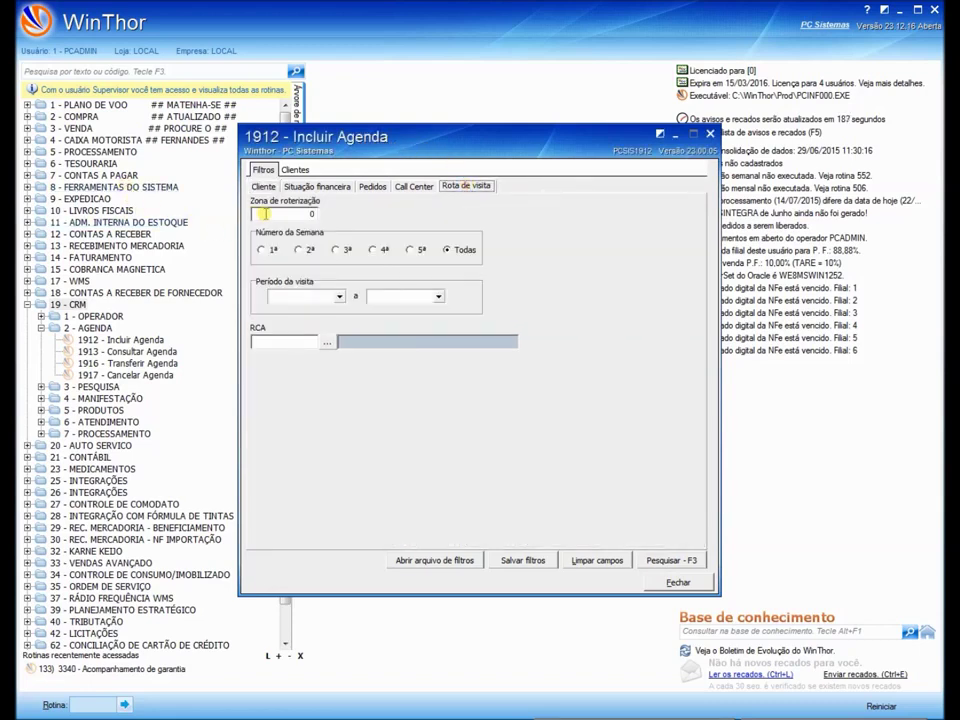
{"action": "left_click", "coordinate": [272, 213]}
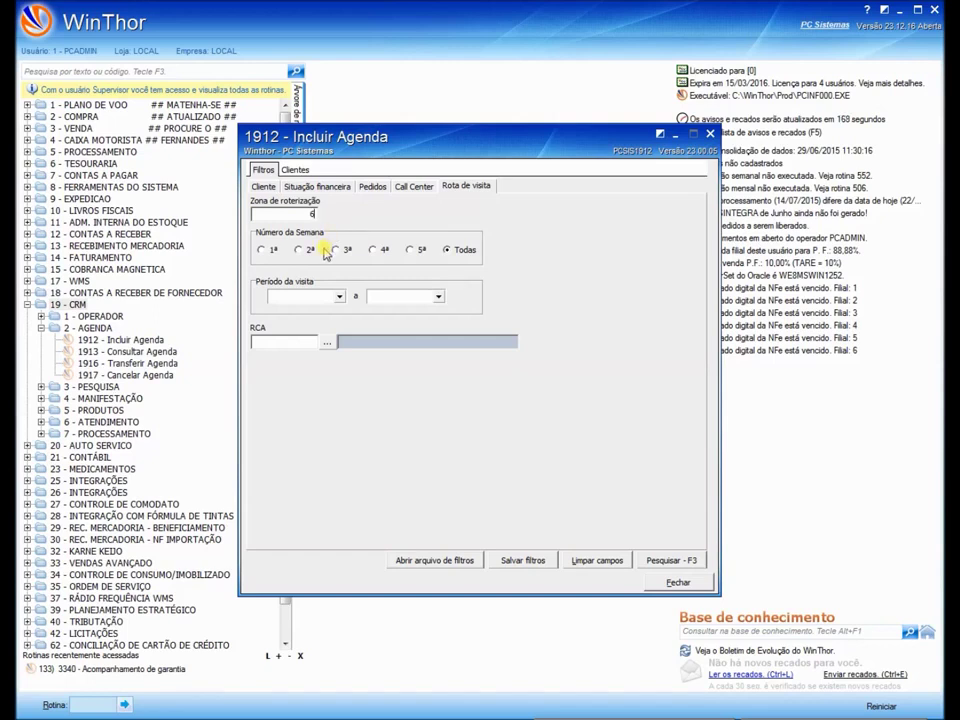
{"action": "left_click", "coordinate": [661, 562]}
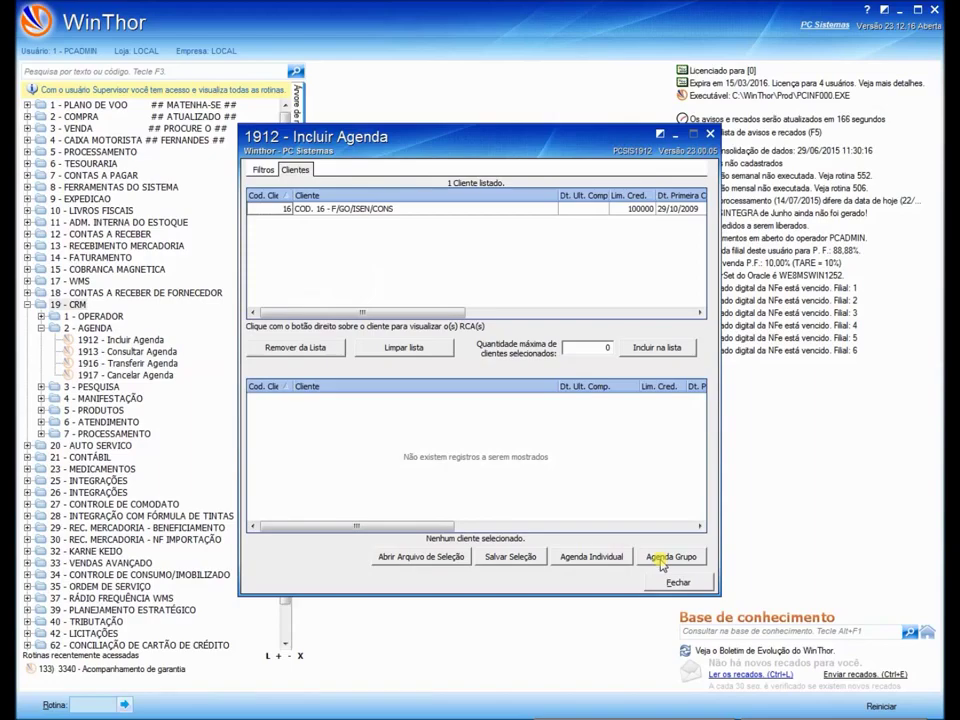